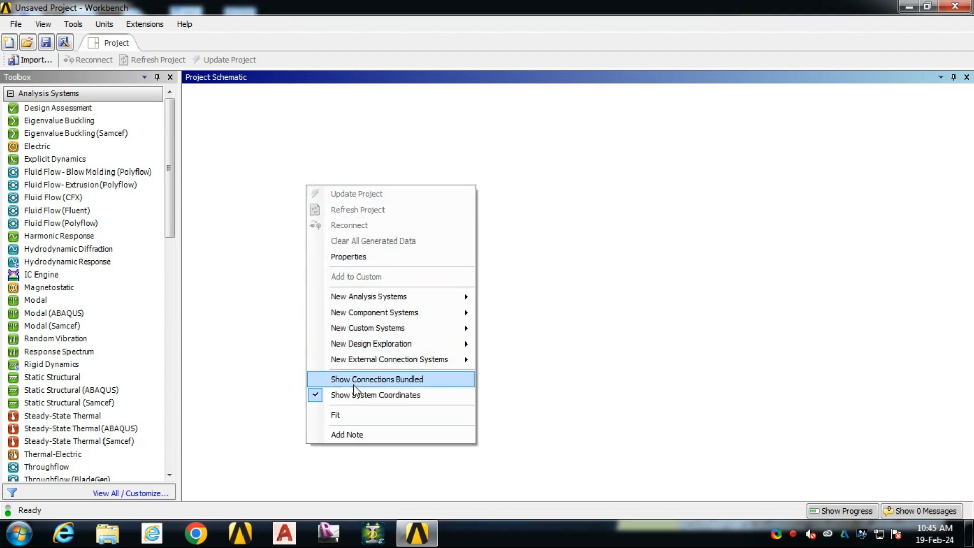
Add a new Geometry component system to the project schematic and name it Ex-1
mouse_move(368, 344)
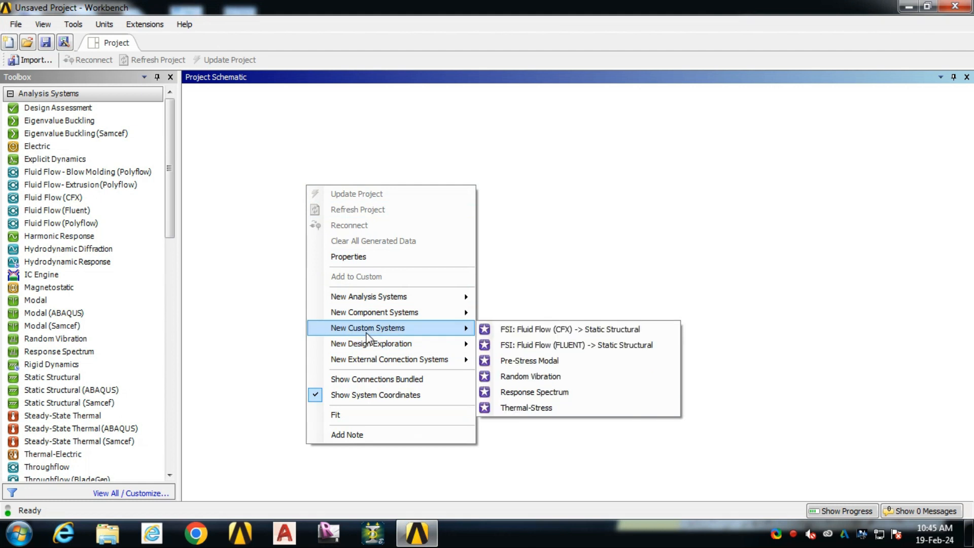
left_click(269, 192)
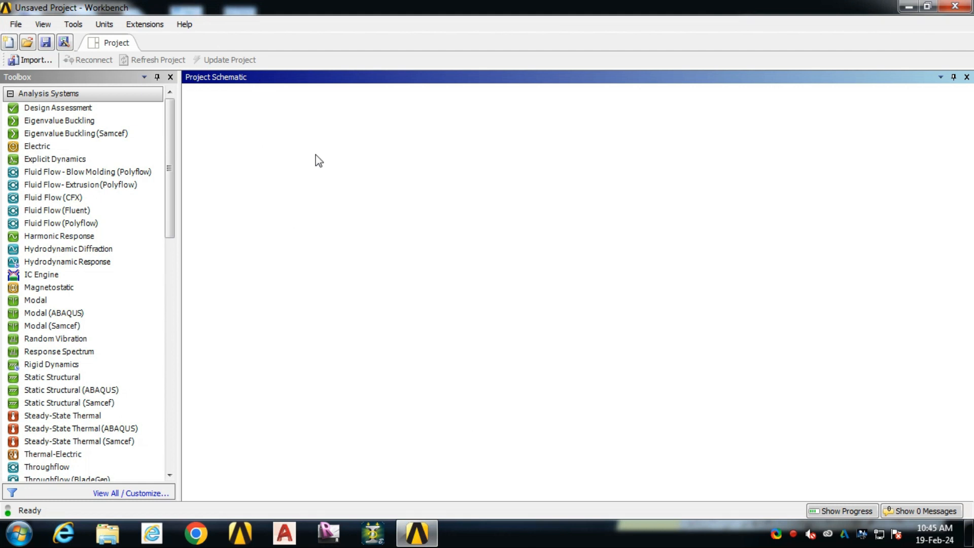
right_click(339, 166)
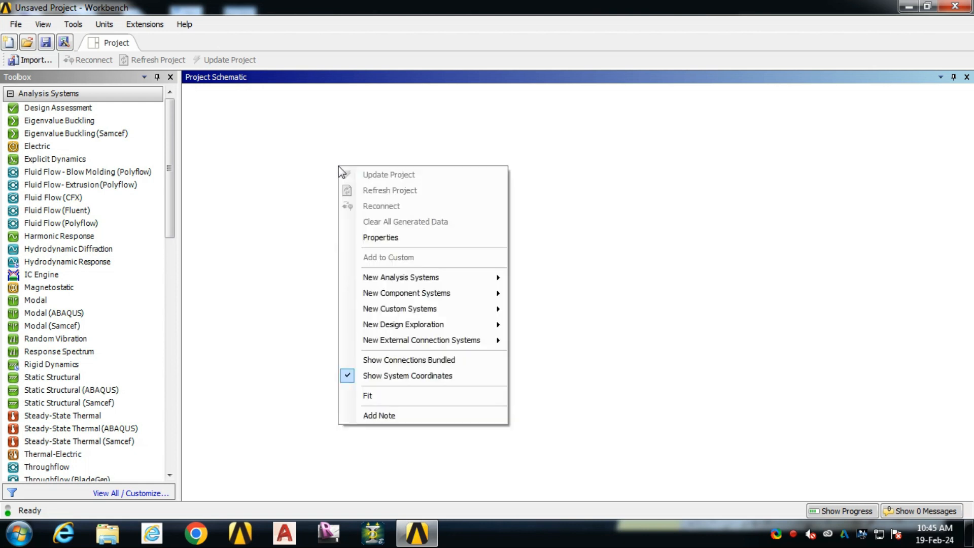
mouse_move(386, 294)
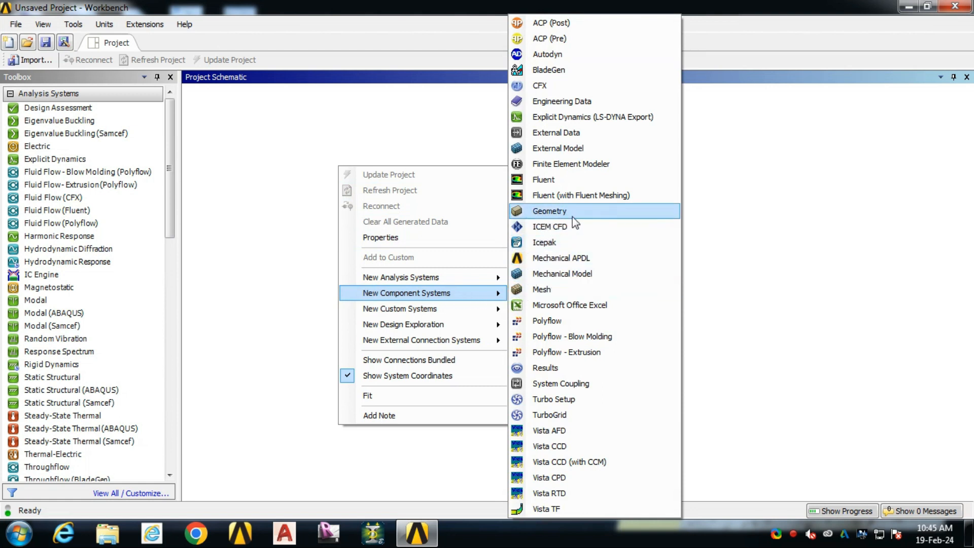
left_click(556, 213)
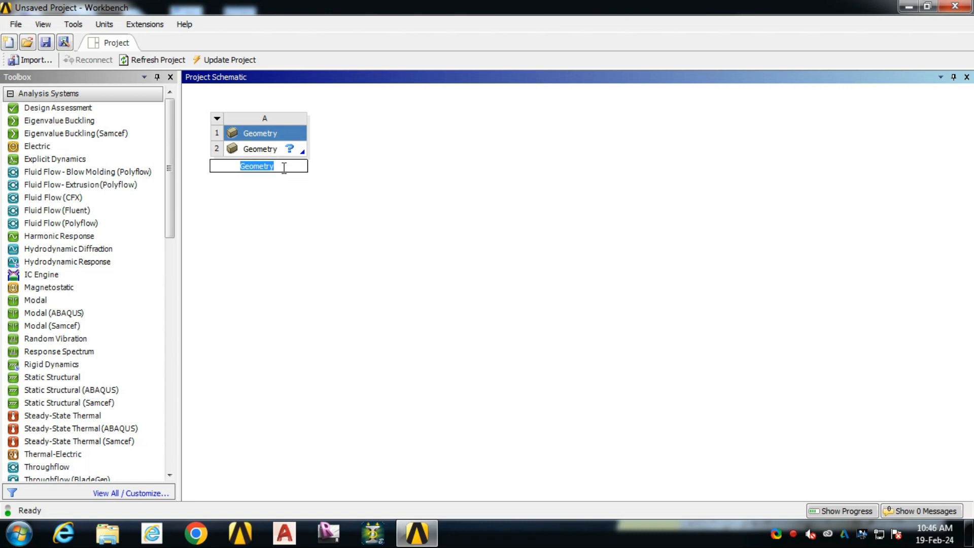
type("Ex-1")
key("Return")
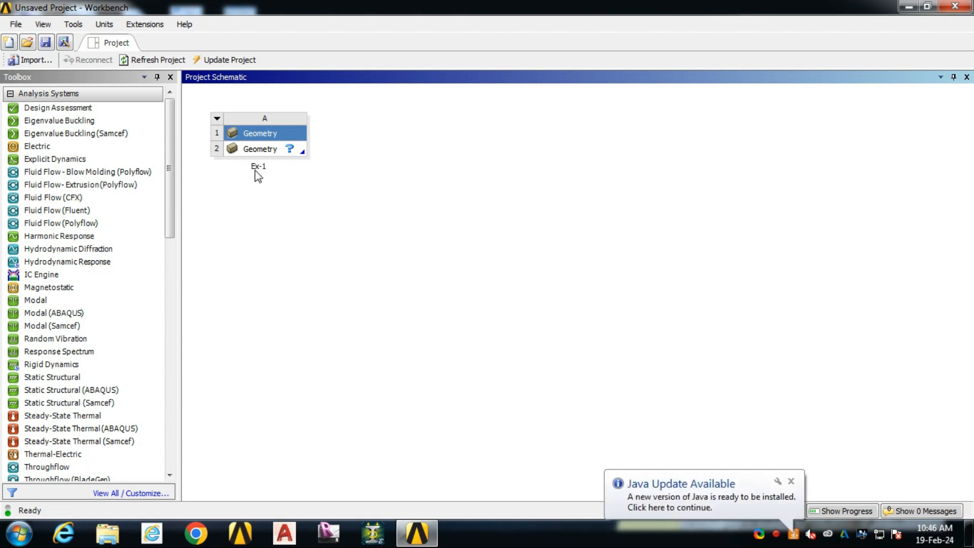
Create new SpaceClaim geometry for the Ex-1 system and dismiss the SpaceClaim welcome window
right_click(283, 152)
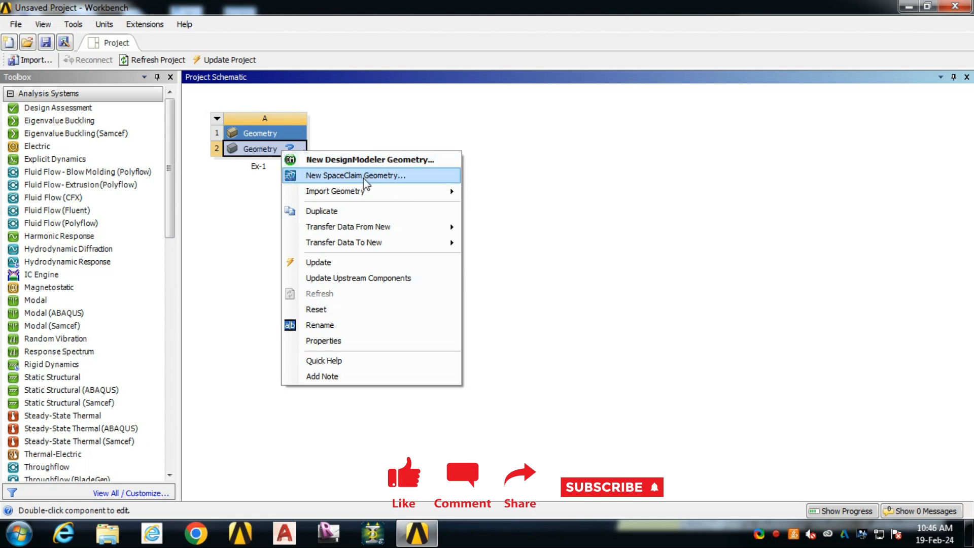
mouse_move(321, 196)
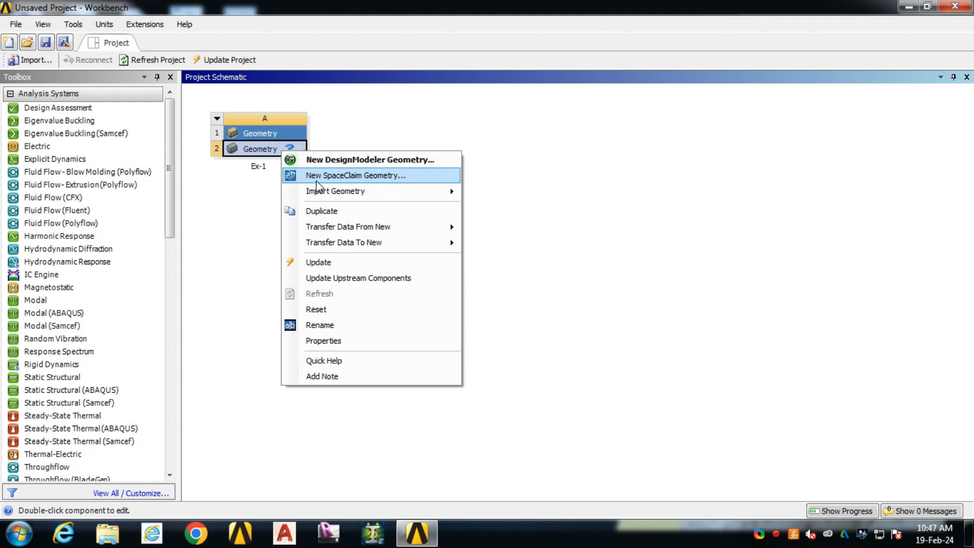
left_click(363, 177)
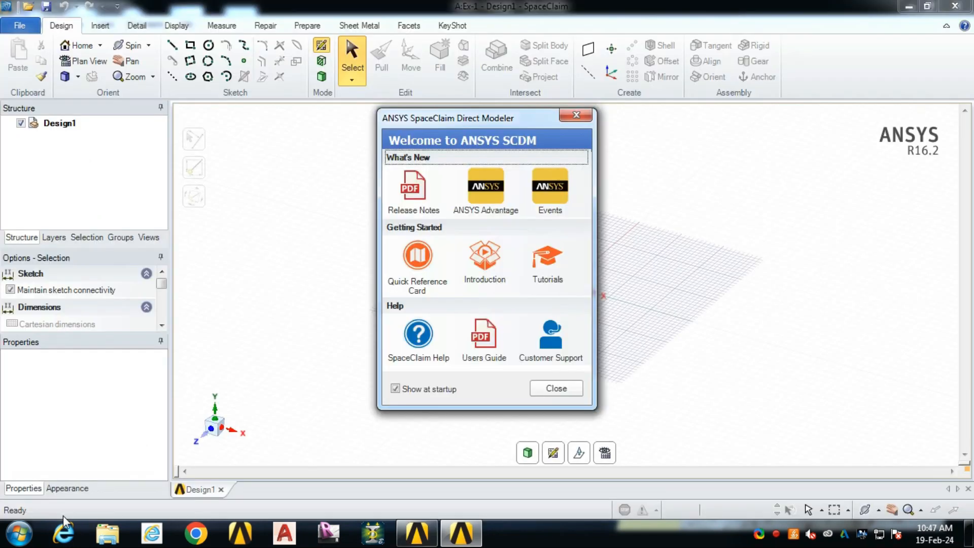
left_click(577, 115)
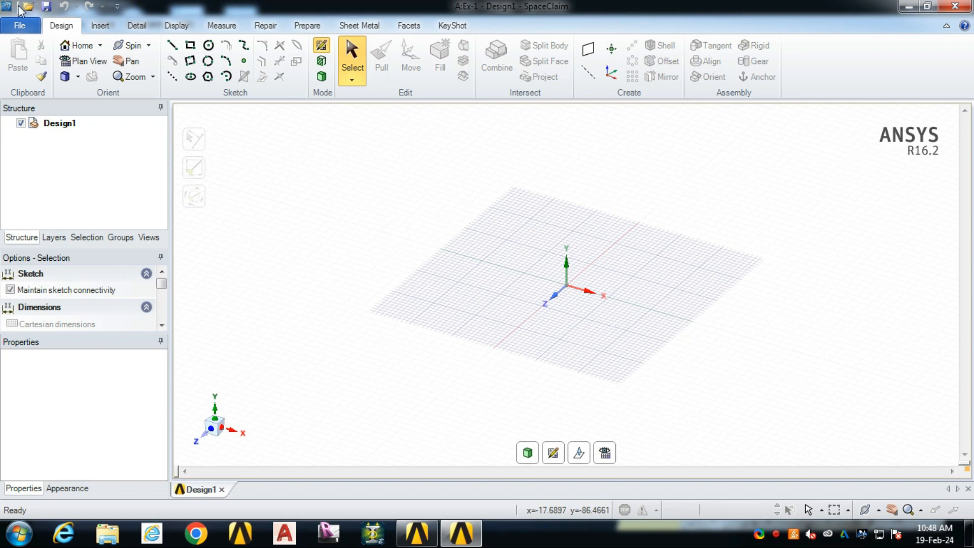
left_click(107, 28)
left_click(134, 27)
left_click(175, 27)
left_click(220, 27)
left_click(259, 31)
left_click(304, 31)
left_click(358, 33)
left_click(408, 35)
left_click(437, 29)
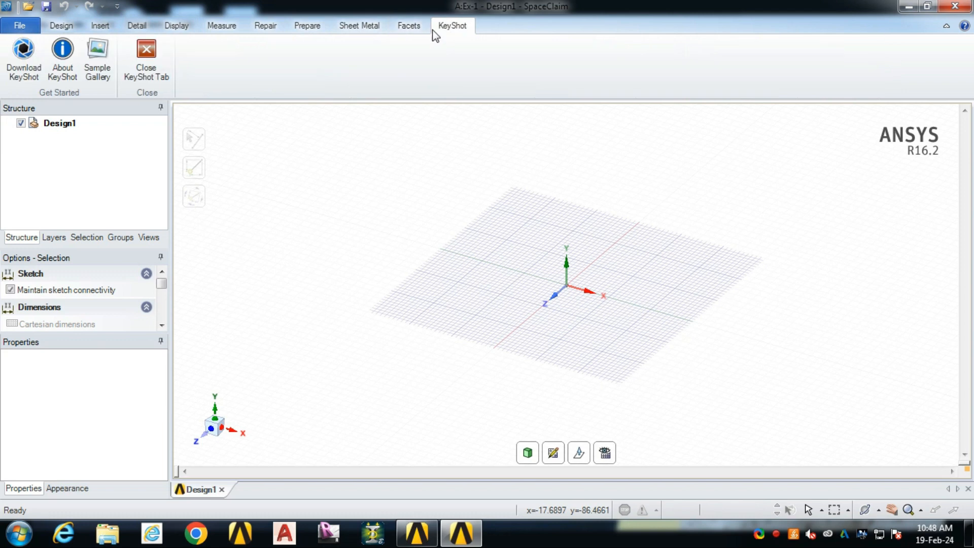
left_click(68, 30)
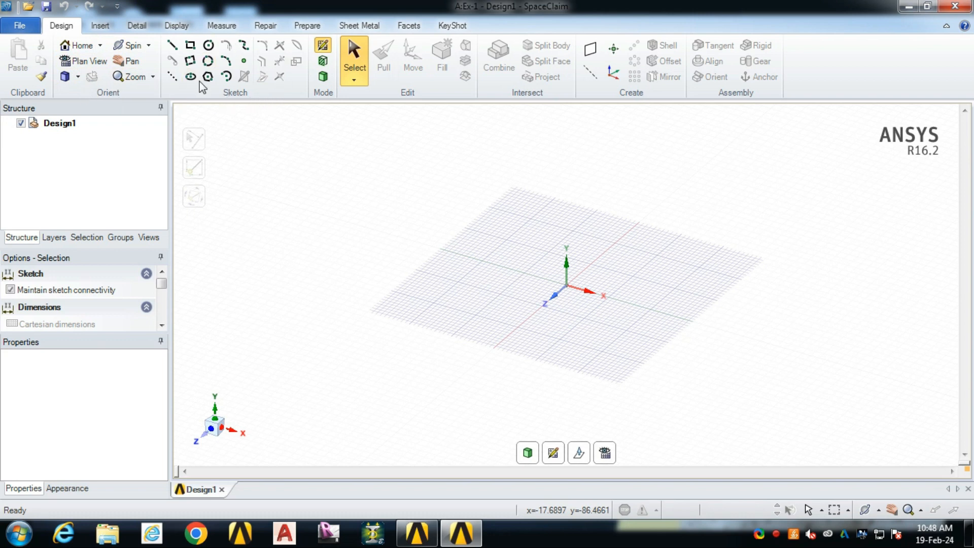
left_click(351, 54)
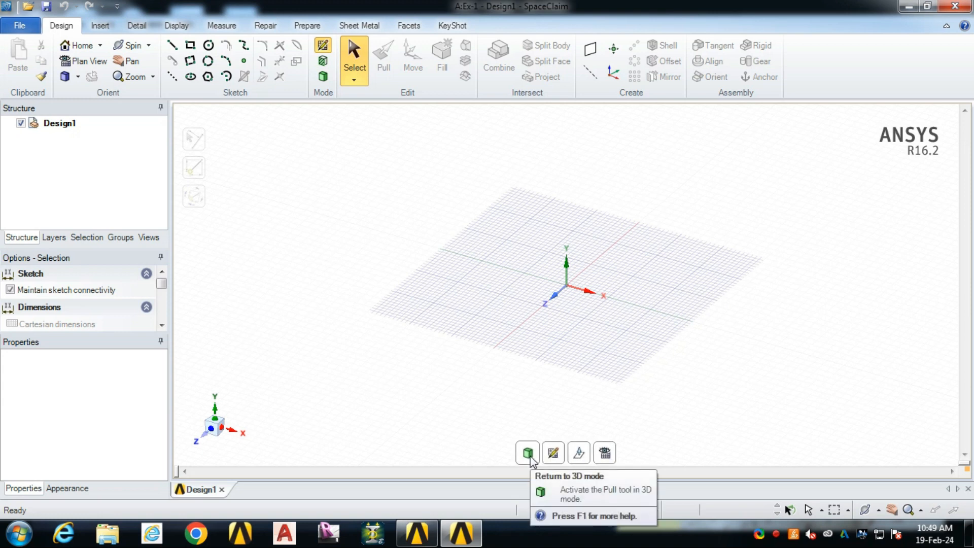
Place the sketch grid on the XY plane and view it head-on
left_click(554, 456)
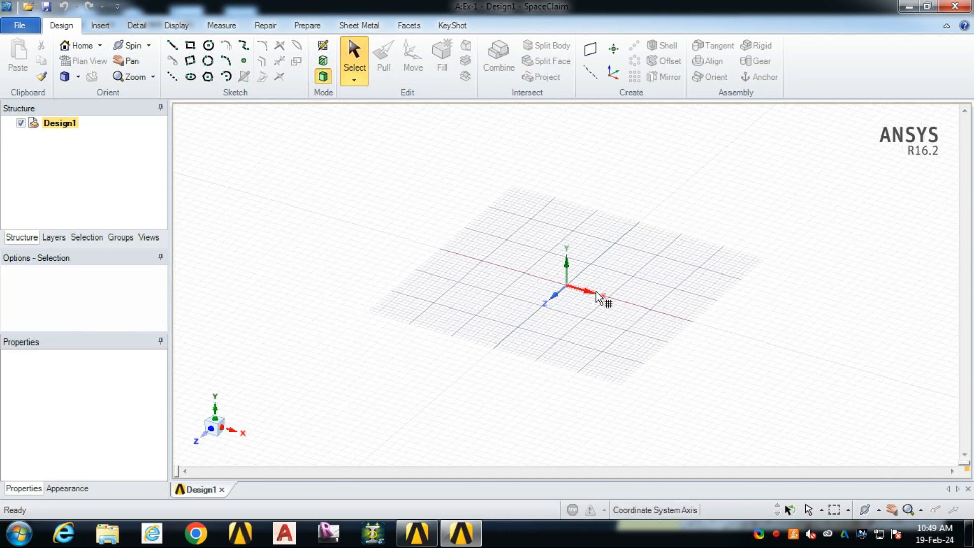
left_click(575, 303)
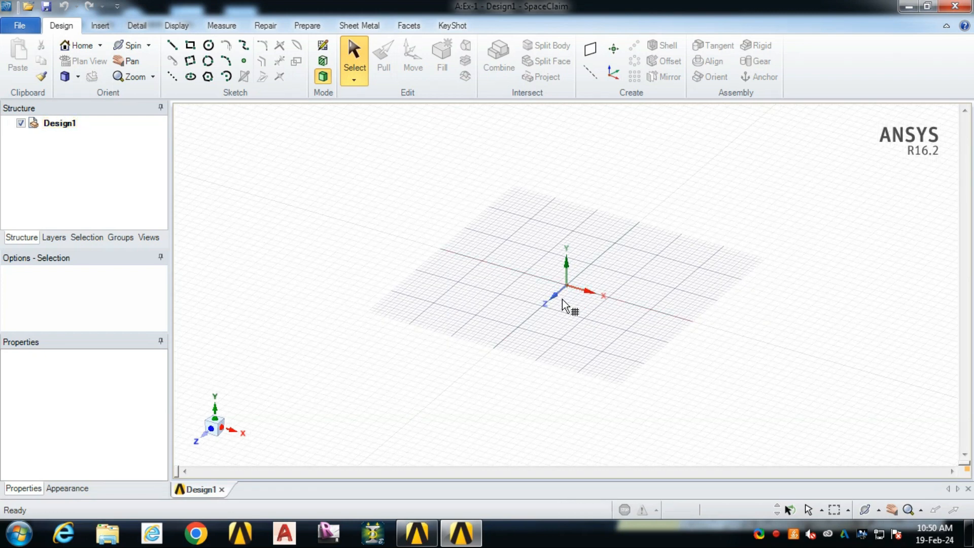
left_click(580, 276)
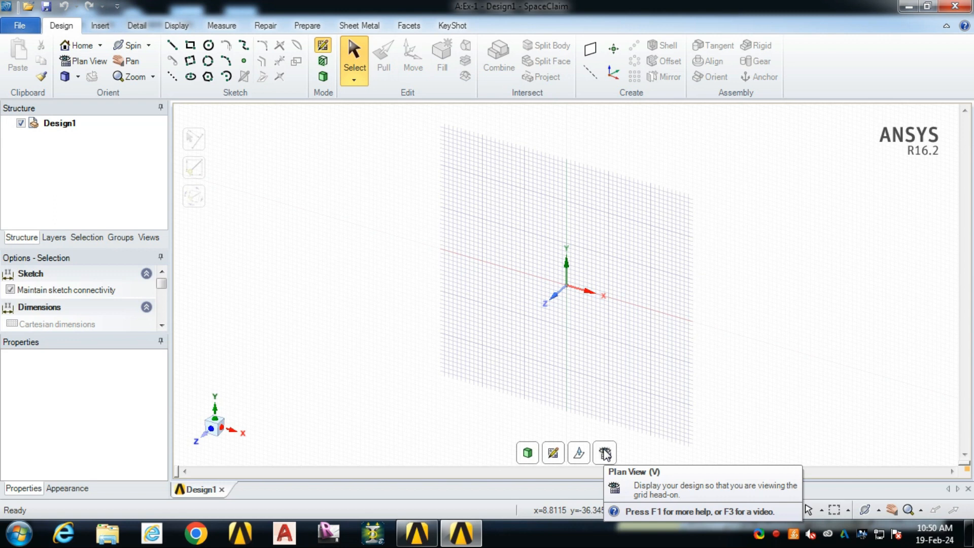
key("v")
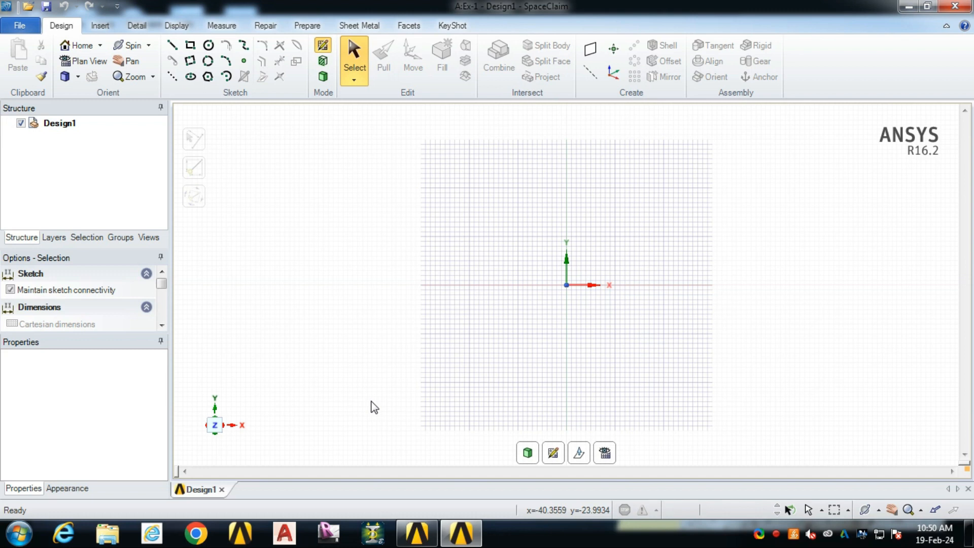
Sketch a closed L-shaped line profile from the origin, about 25 mm wide and 25 mm high, with a 10 mm wide upright and 11 mm high leg
left_click(173, 46)
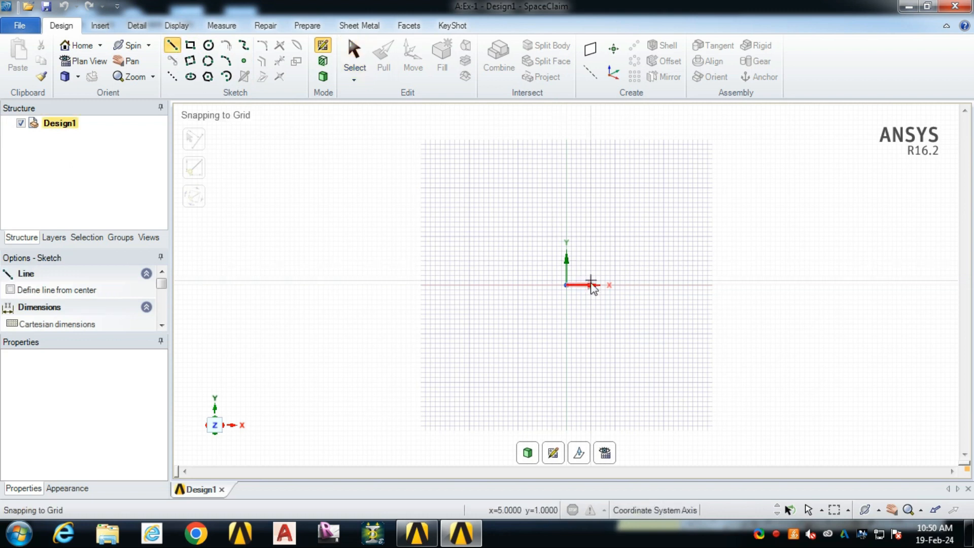
left_click(567, 286)
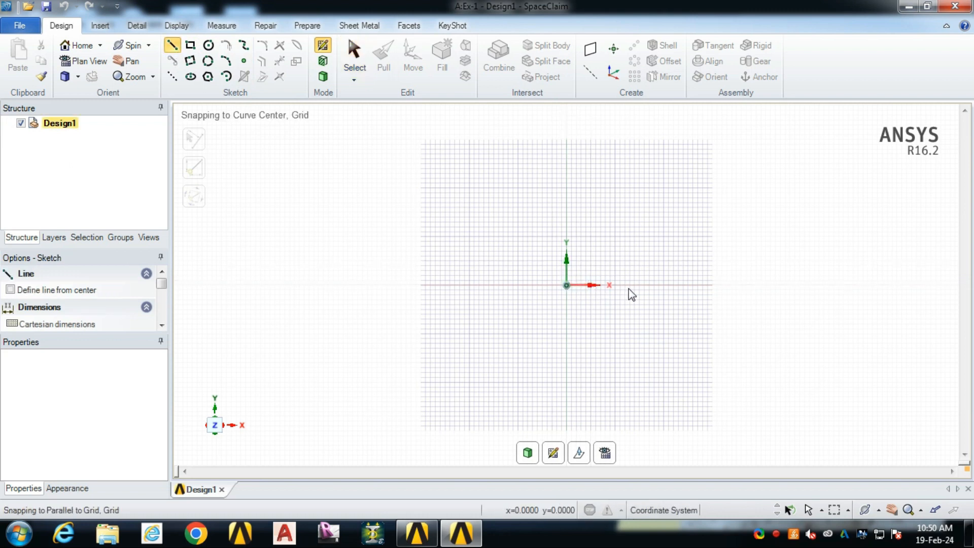
left_click(688, 286)
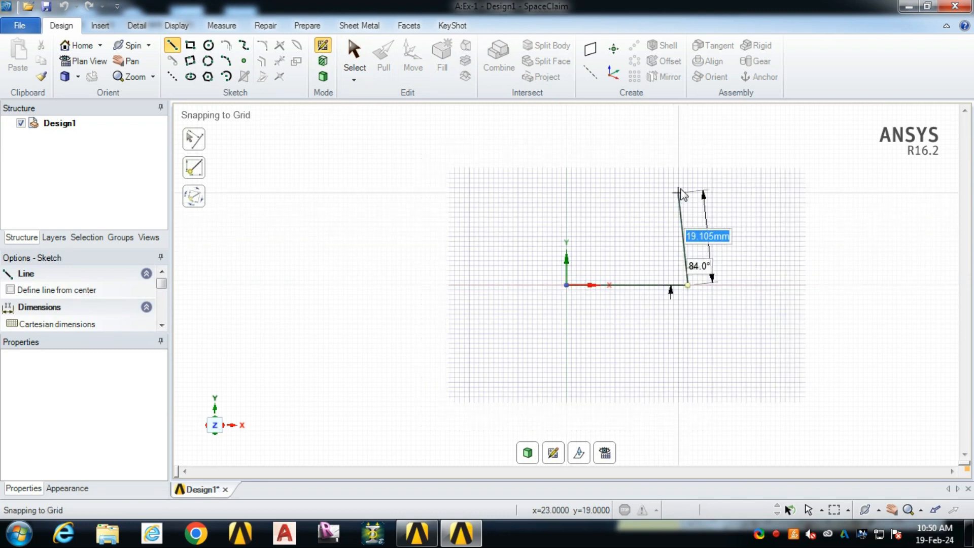
left_click(688, 164)
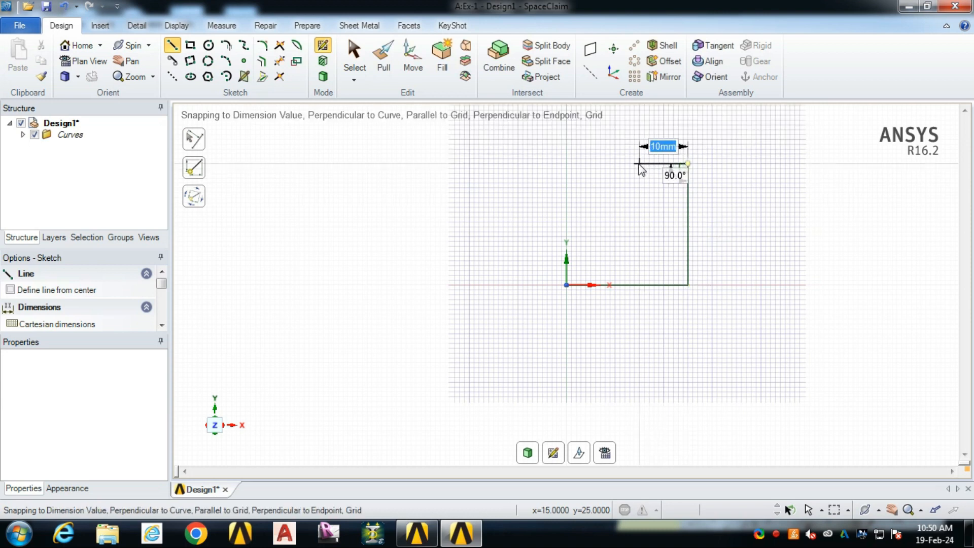
left_click(639, 163)
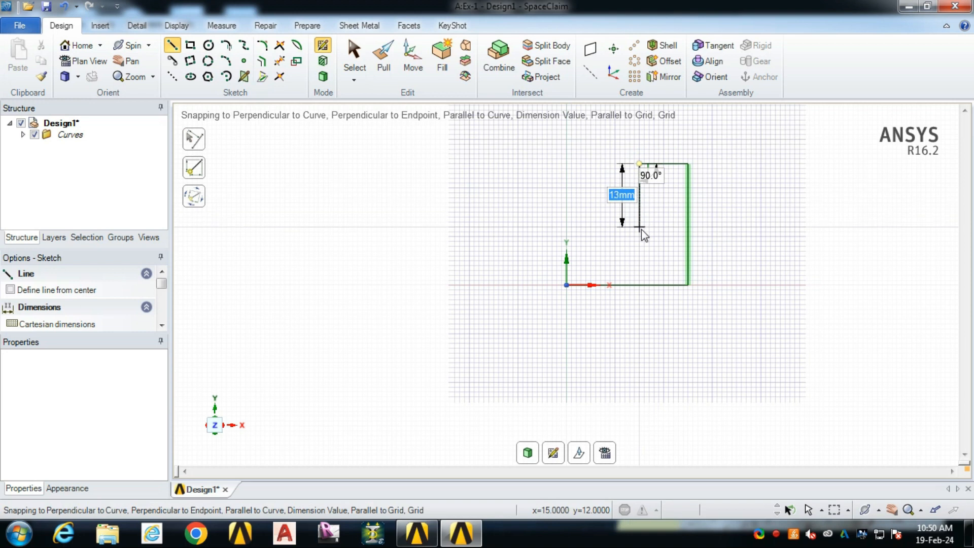
left_click(640, 231)
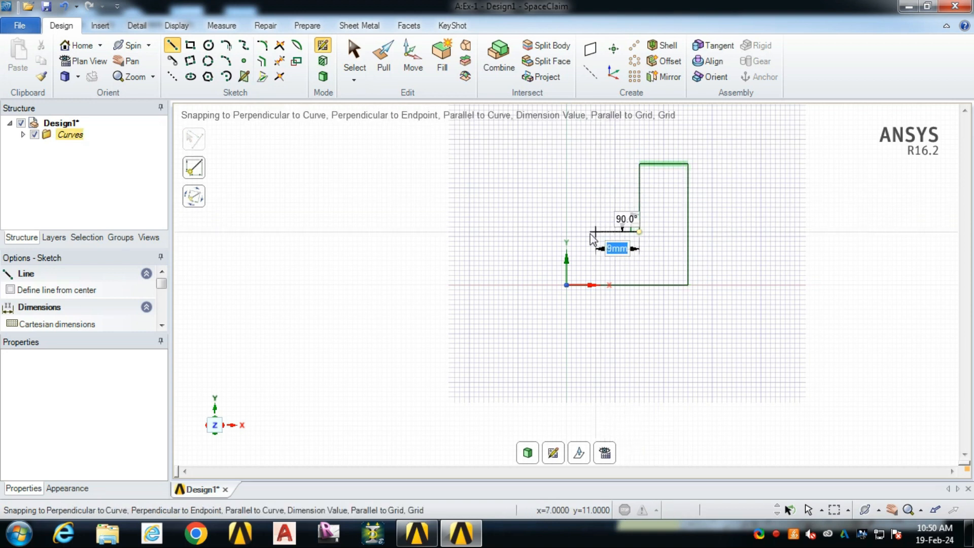
left_click(567, 231)
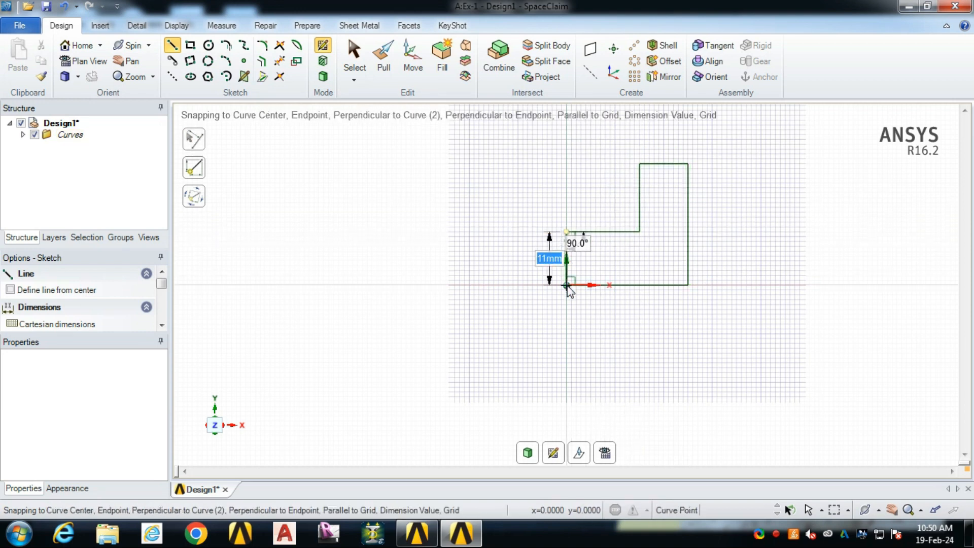
left_click(567, 286)
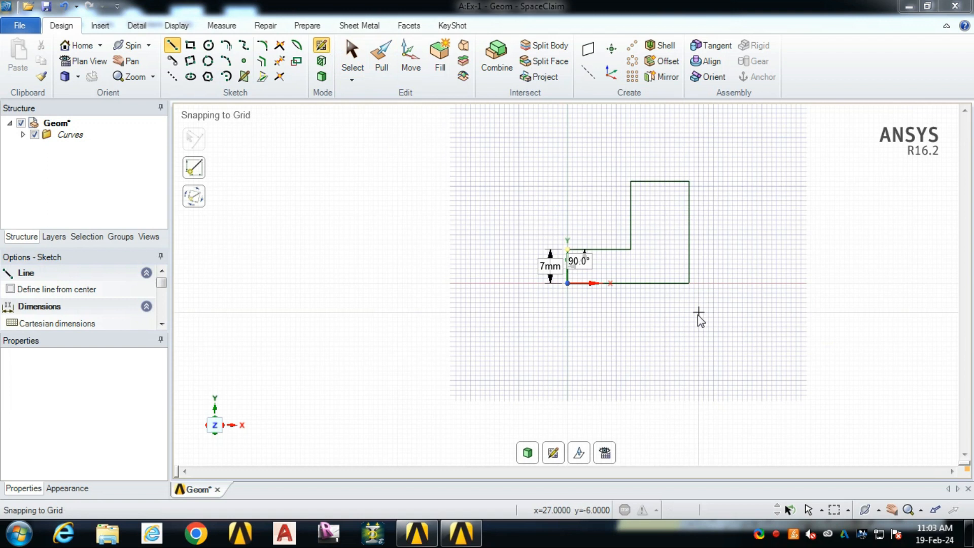
Turn the closed L-shaped sketch into a surface in 3D mode and start the Pull tool
left_click(322, 76)
middle_click_drag(358, 238, 432, 293)
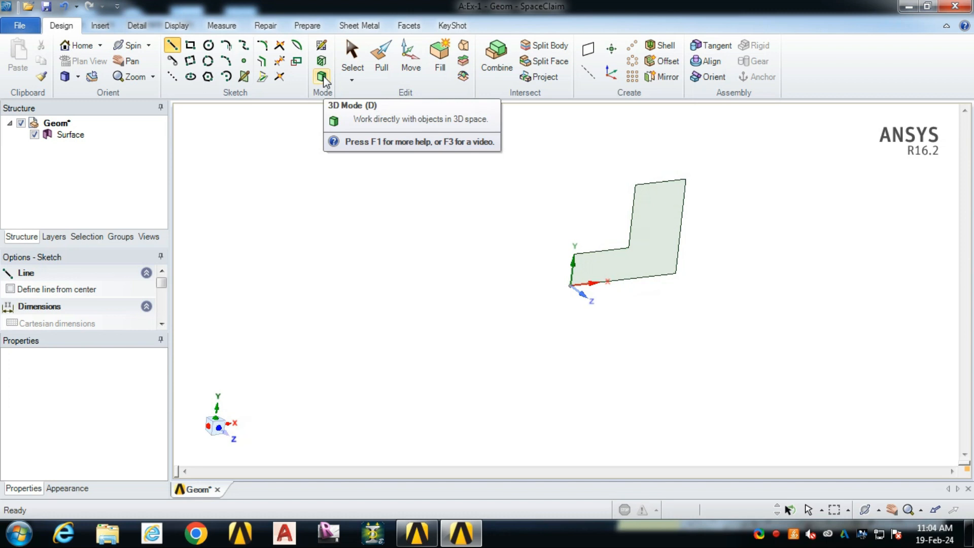
left_click(382, 73)
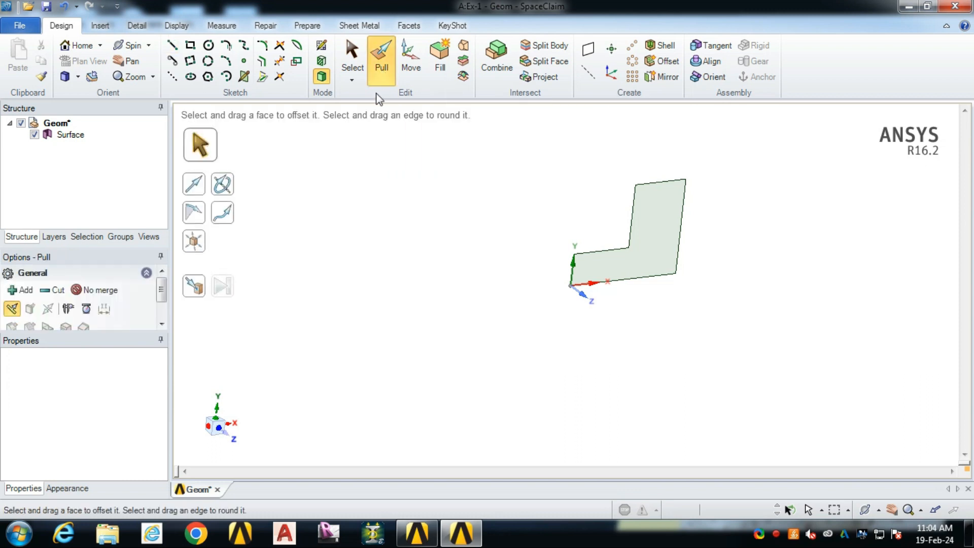
Pull the L-shaped surface into a solid and vary its depth by pulling the front face inward and outward
left_click(642, 246)
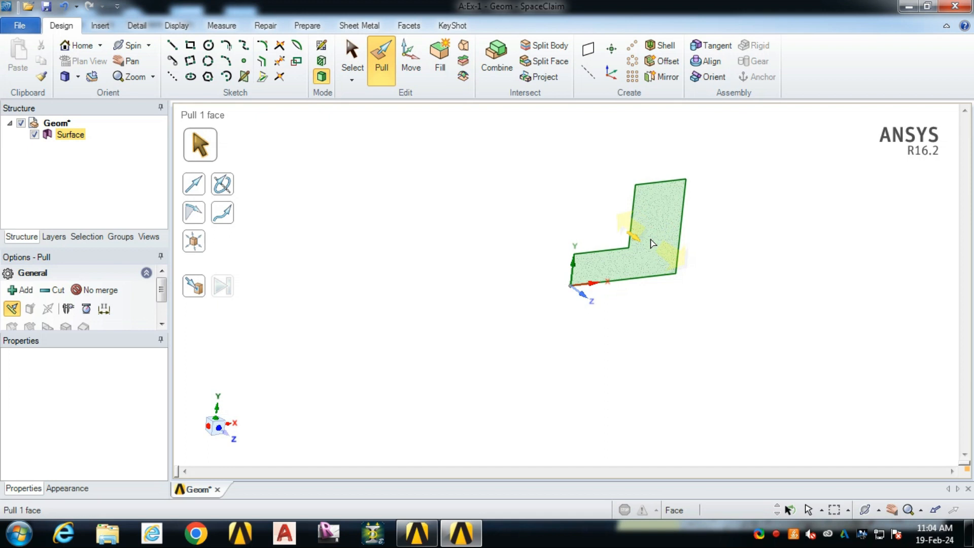
left_click_drag(658, 249, 703, 311)
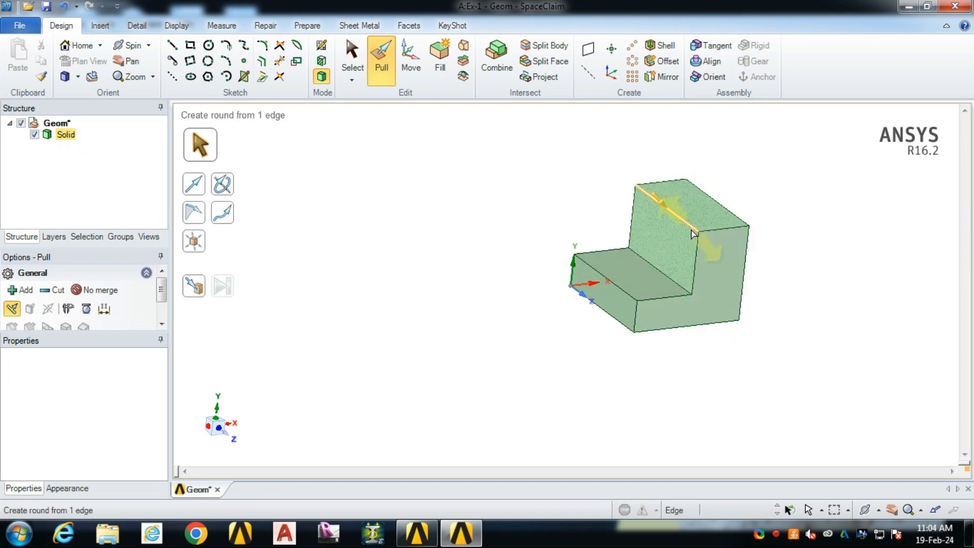
left_click(677, 260)
left_click(713, 285)
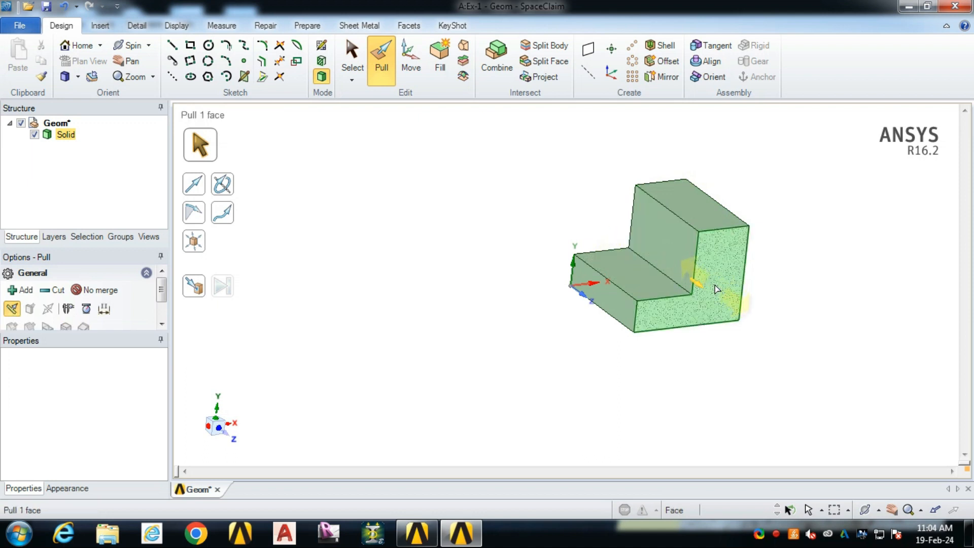
left_click_drag(699, 276, 704, 275)
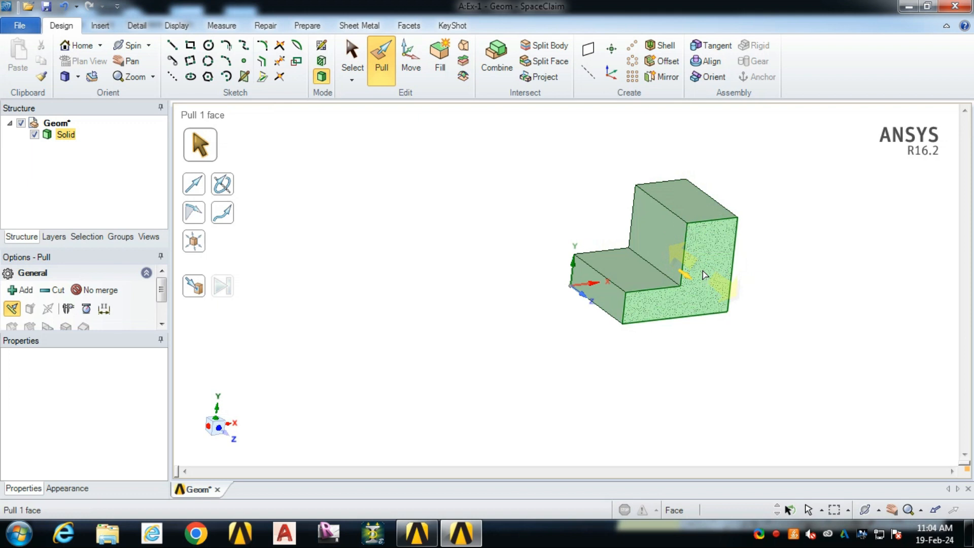
left_click(715, 288)
left_click_drag(715, 288, 701, 274)
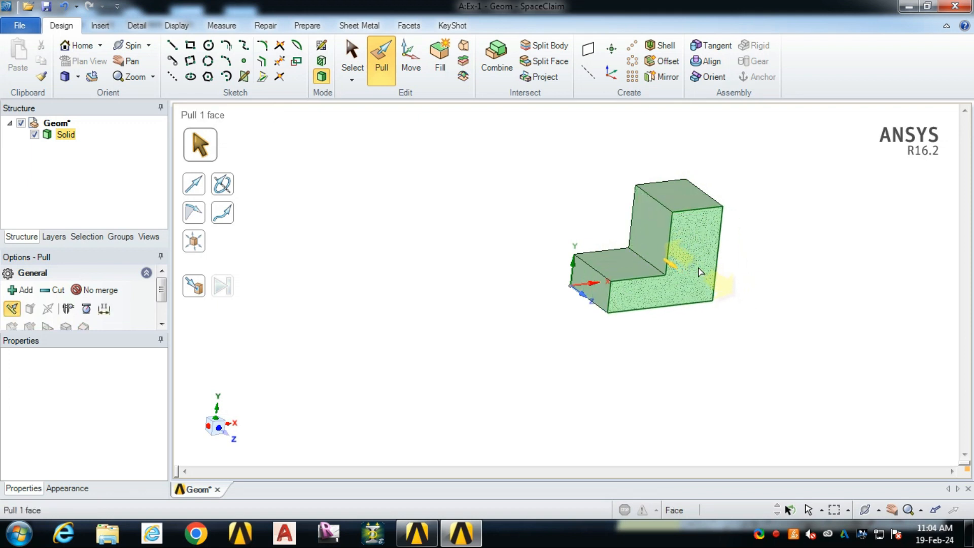
left_click_drag(700, 273, 710, 278)
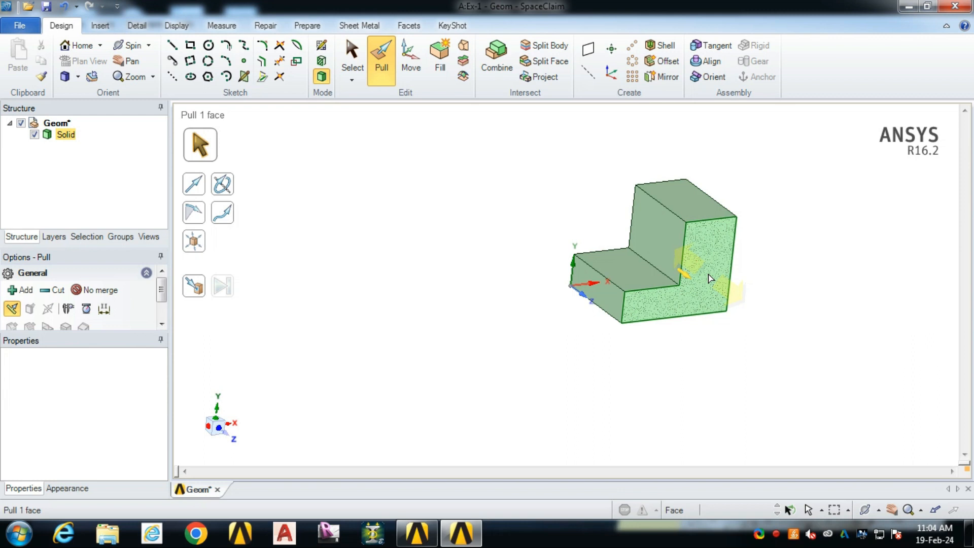
Undo the pull operations back to the flat L-shaped surface
key("ctrl+z")
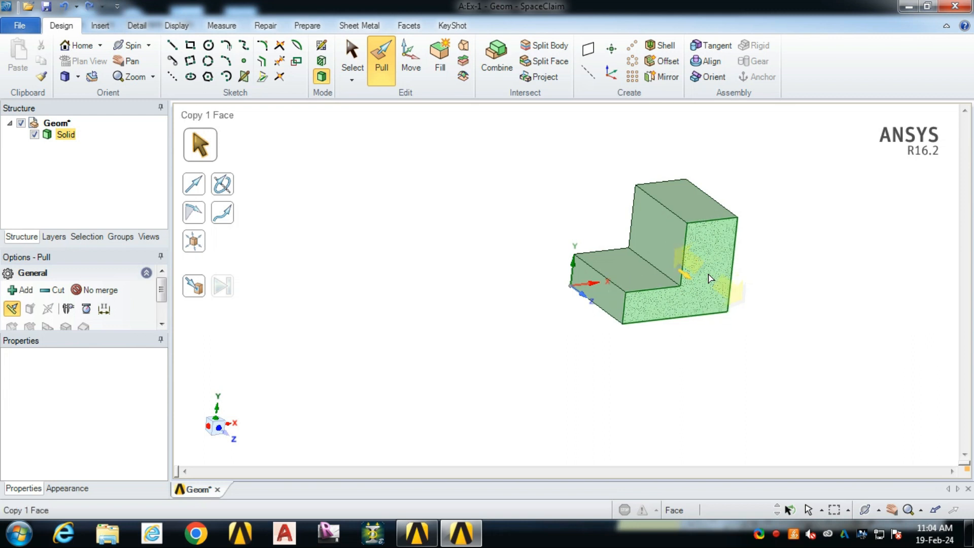
key("ctrl+z")
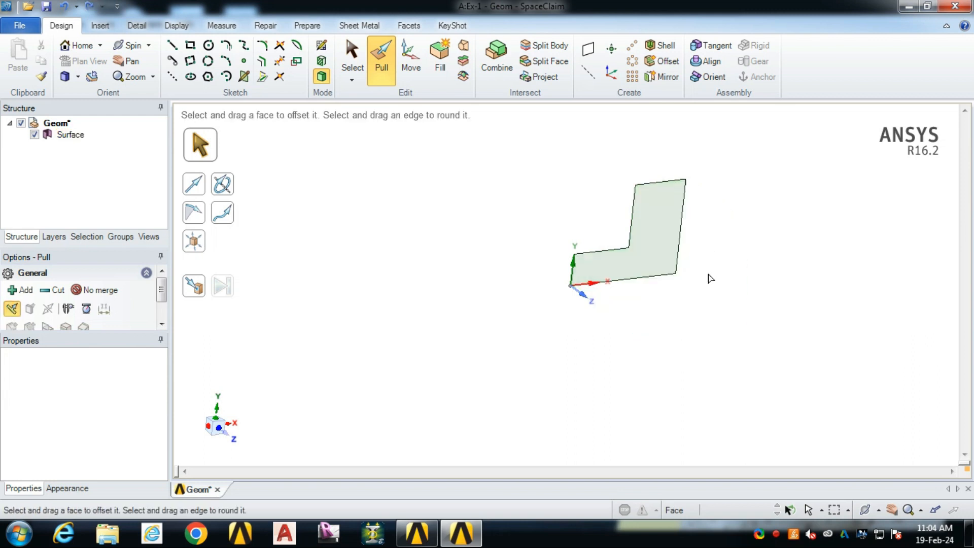
Revolve the L-shaped surface about its outer vertical edge into a partially revolved stepped cylinder
left_click(225, 187)
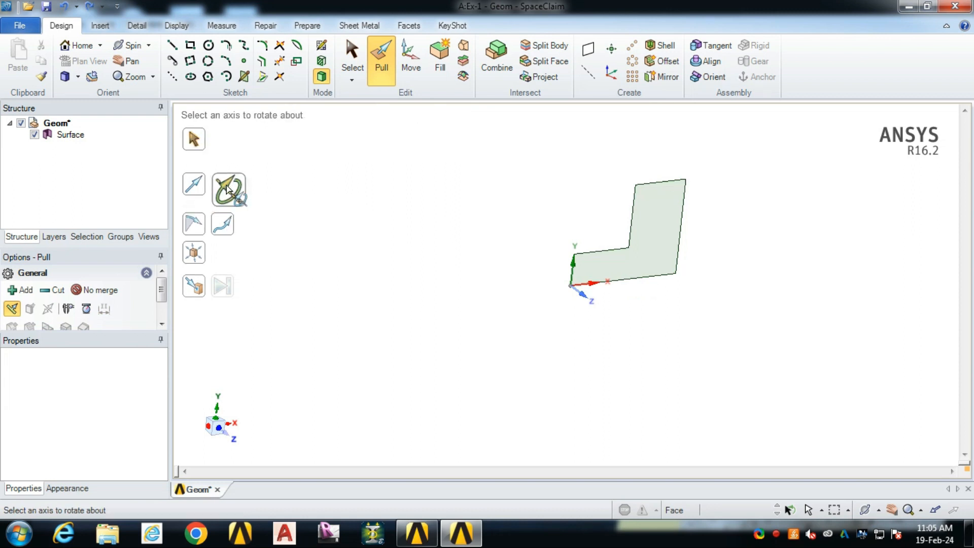
left_click(682, 253)
left_click_drag(652, 253, 693, 149)
left_click_drag(596, 146, 505, 237)
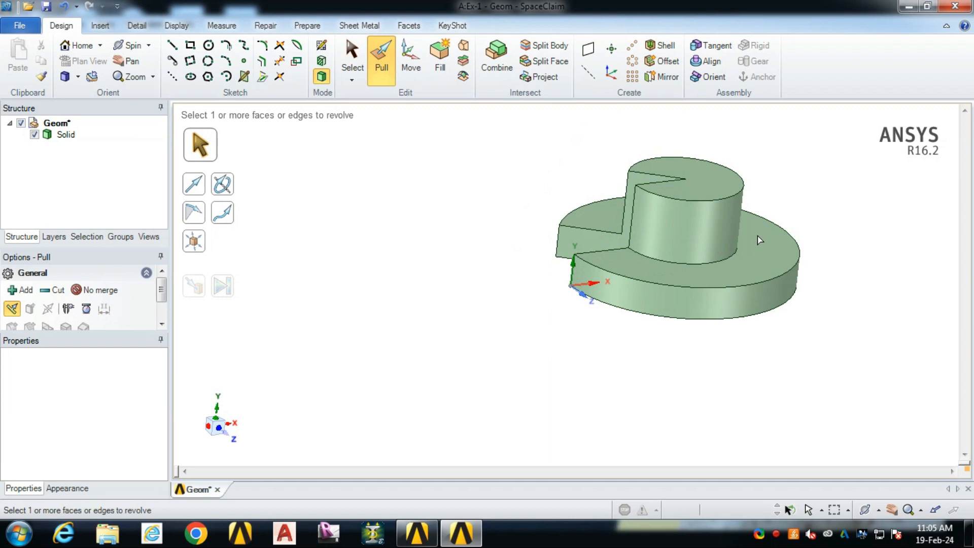
Undo the revolve to return to the flat L-shaped surface
left_click(751, 279)
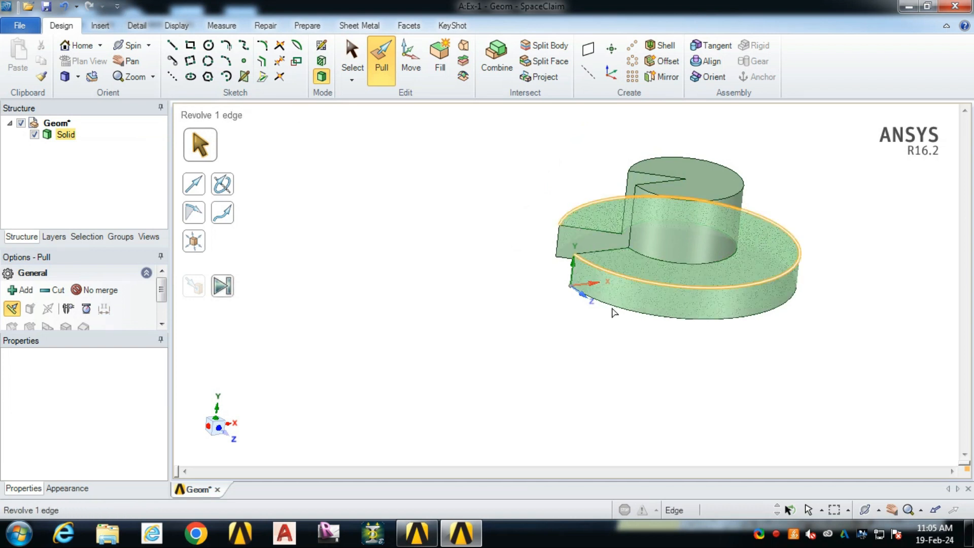
left_click_drag(162, 288, 162, 305)
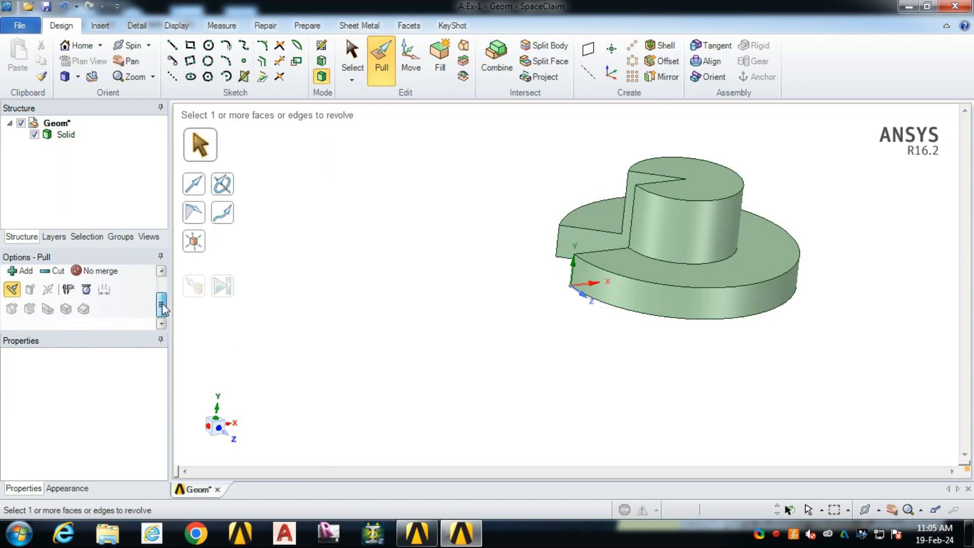
left_click(666, 254)
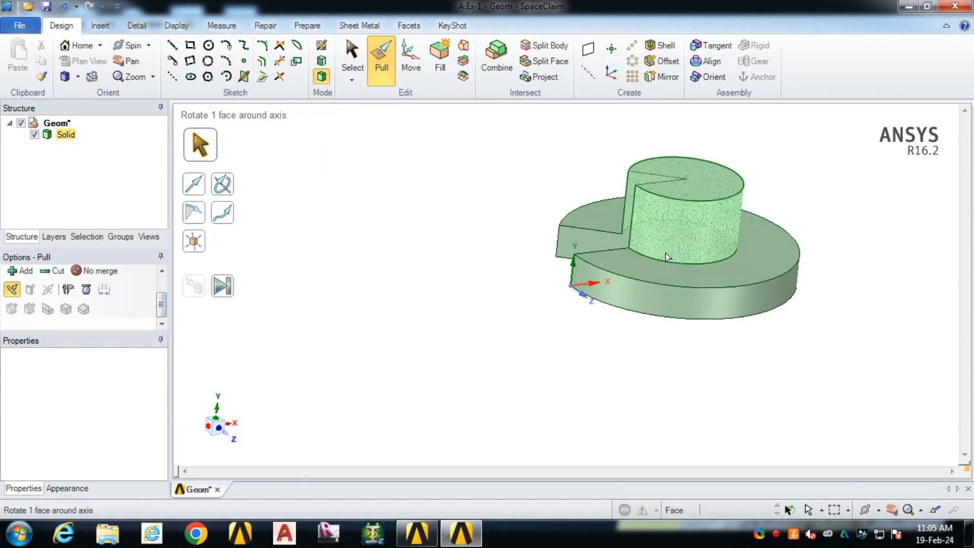
left_click(287, 215)
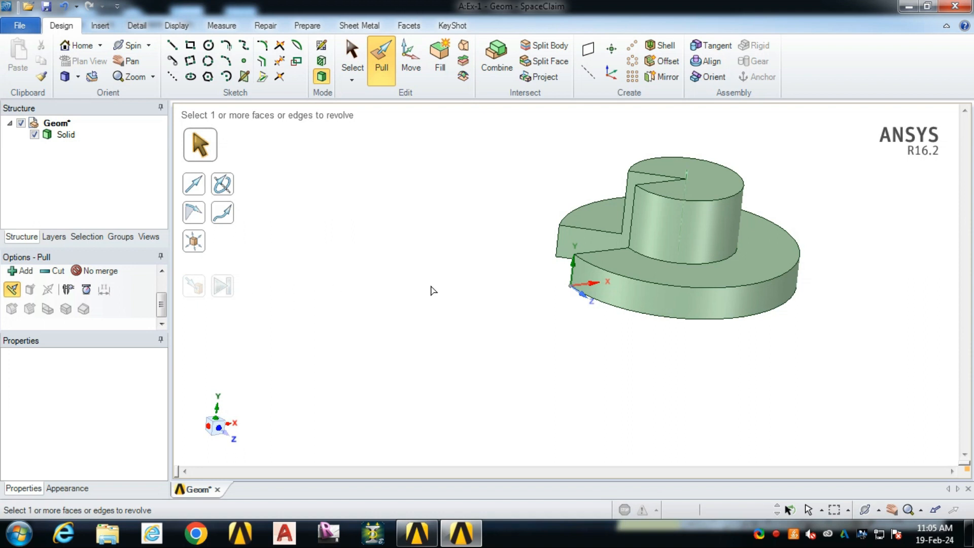
key("s")
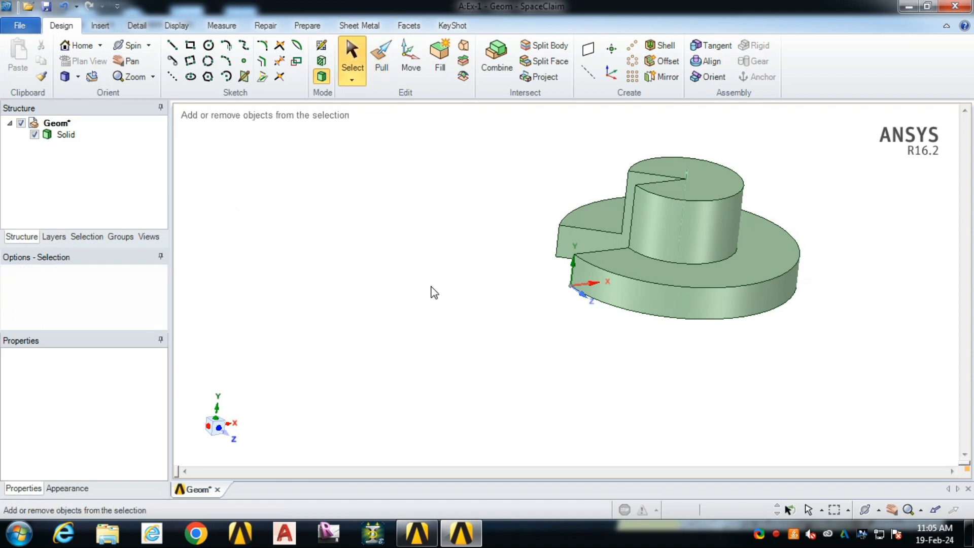
key("ctrl+z")
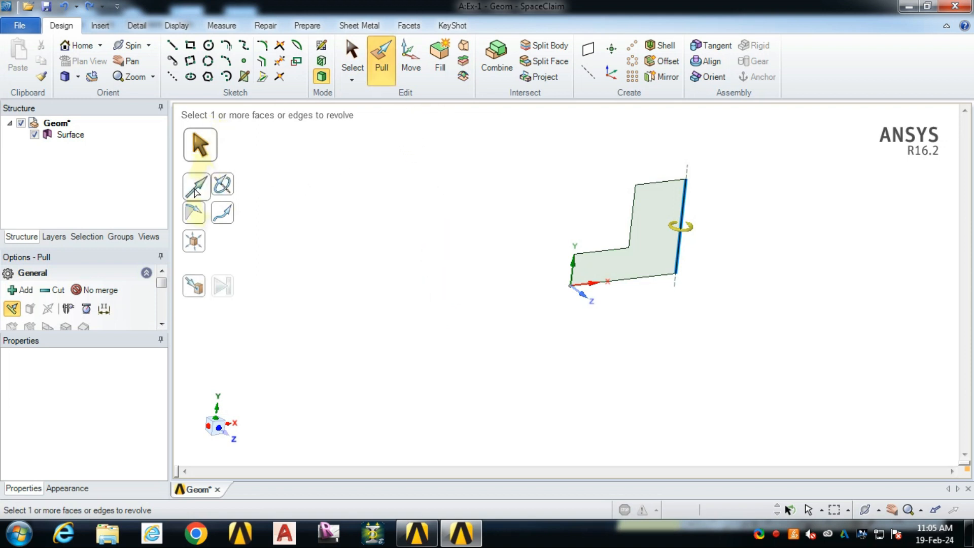
Pull the L-shaped surface along its normal into a solid block
left_click(205, 150)
left_click(653, 250)
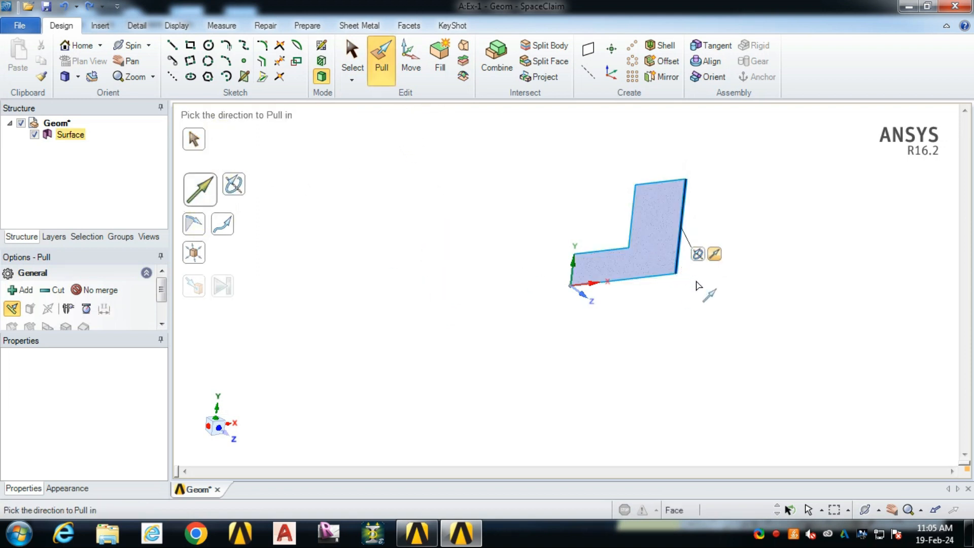
left_click(656, 244)
left_click_drag(660, 251, 716, 279)
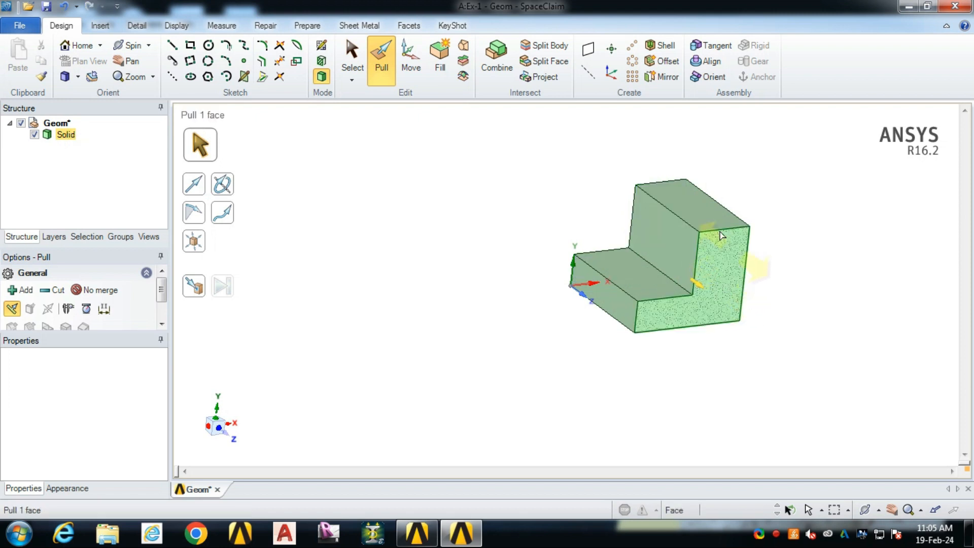
left_click(287, 119)
Try out selecting the inner vertical face on its own and the whole L-shaped solid
left_click(353, 60)
left_click(652, 250)
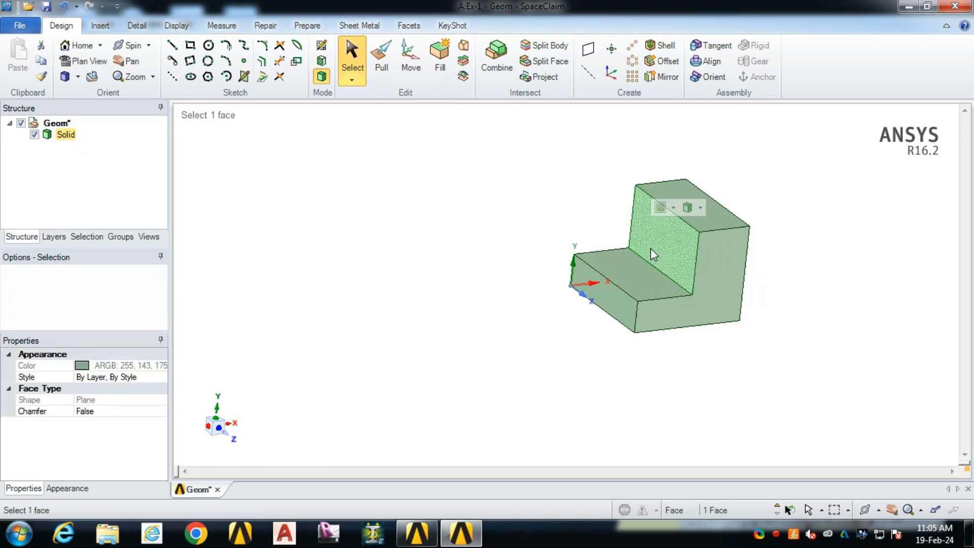
left_click(805, 290)
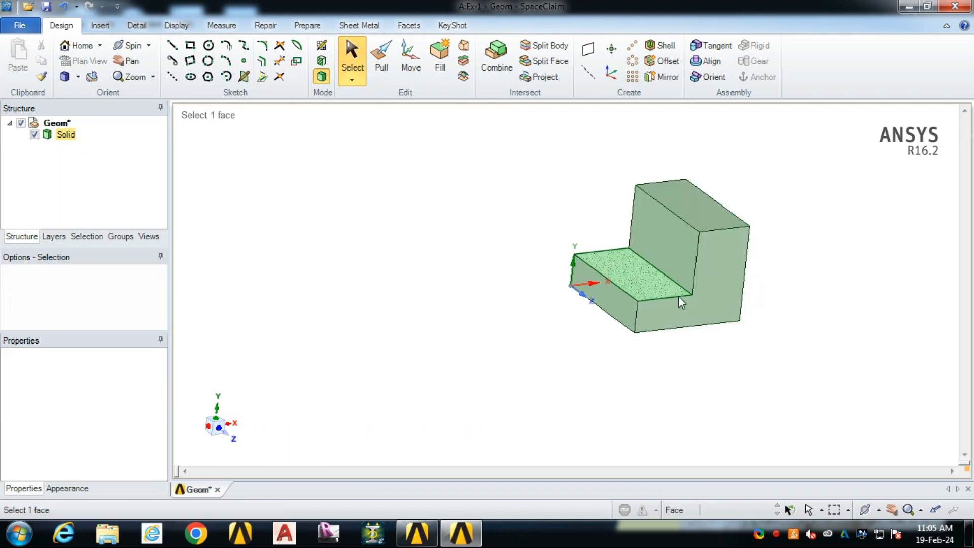
triple_click(687, 249)
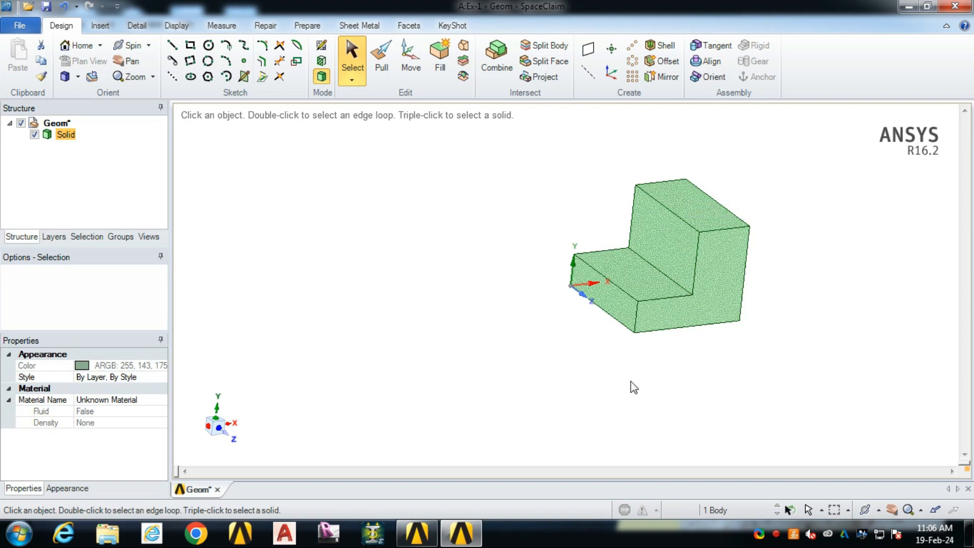
left_click(673, 246)
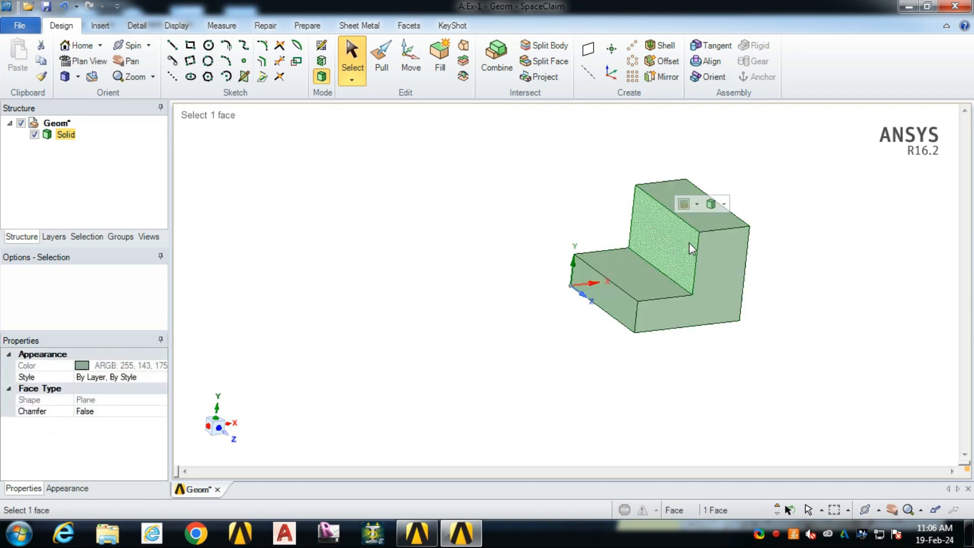
left_click(833, 327)
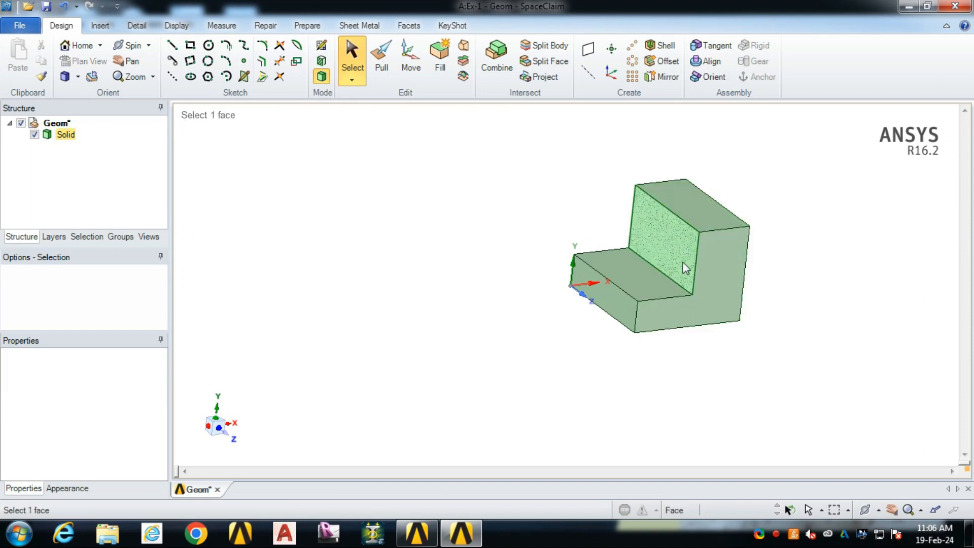
Sketch a 6 mm diameter circle at the centre of the upright's inner vertical face and return to 3D mode
left_click(658, 248)
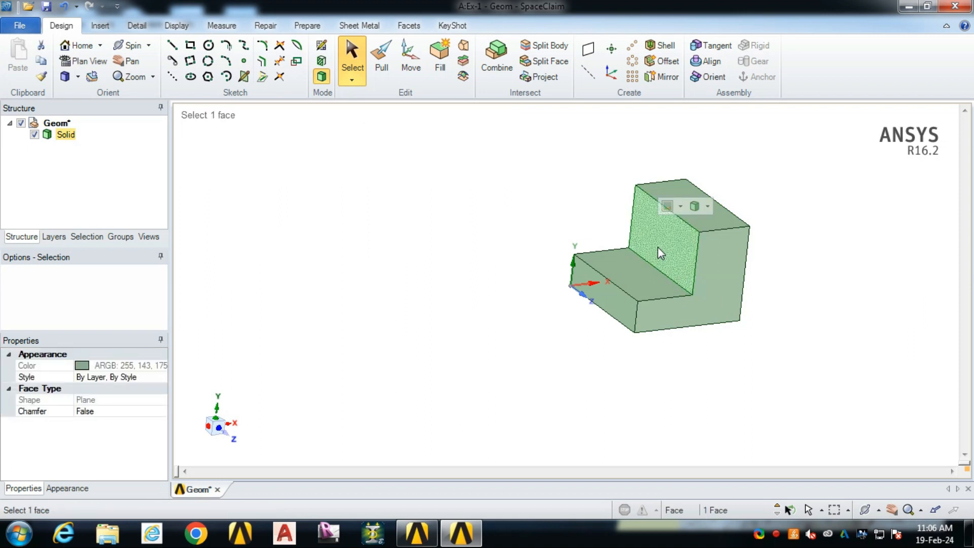
left_click(321, 47)
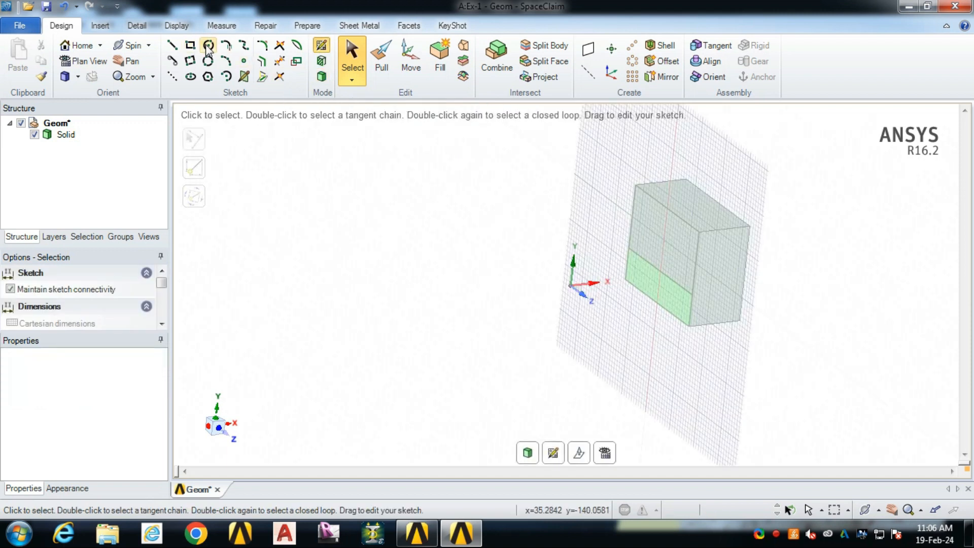
key("v")
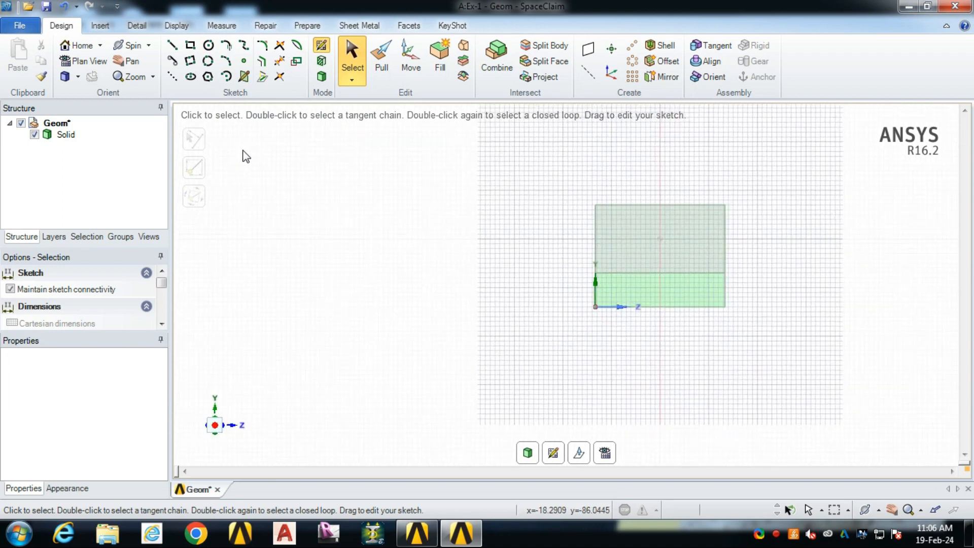
left_click(208, 45)
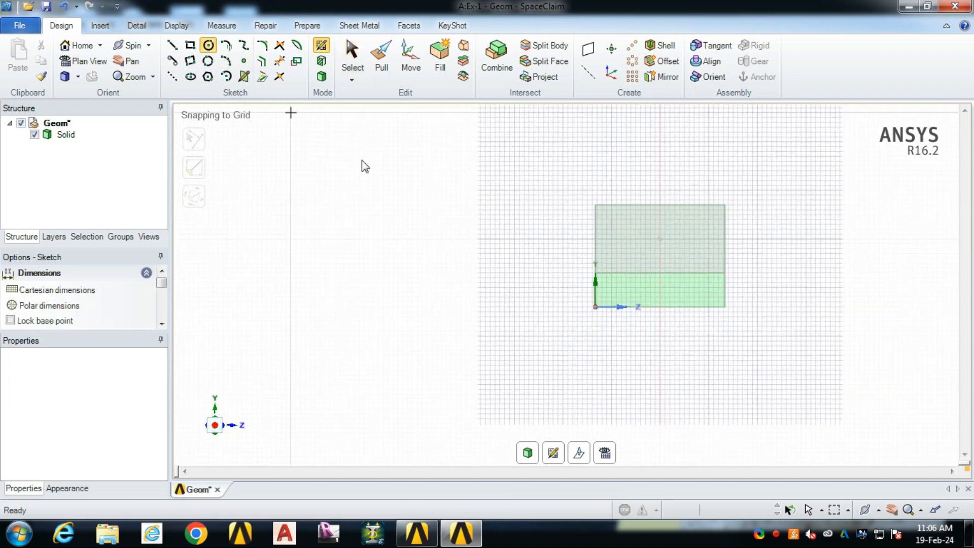
left_click(660, 239)
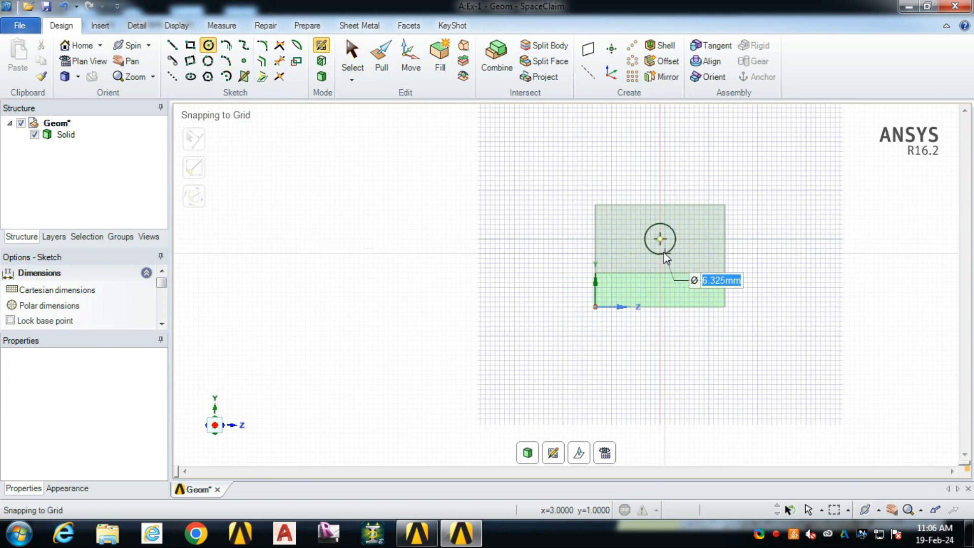
left_click(665, 257)
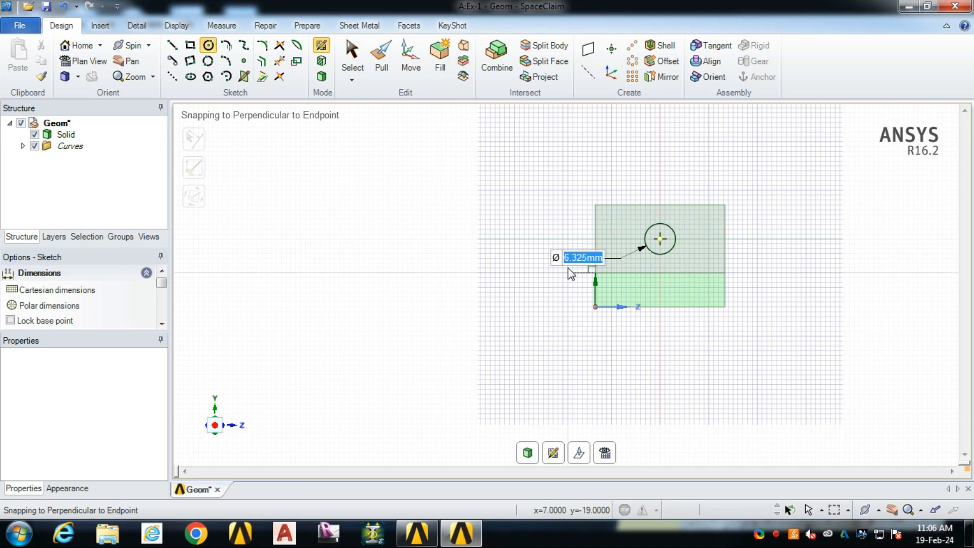
type("6")
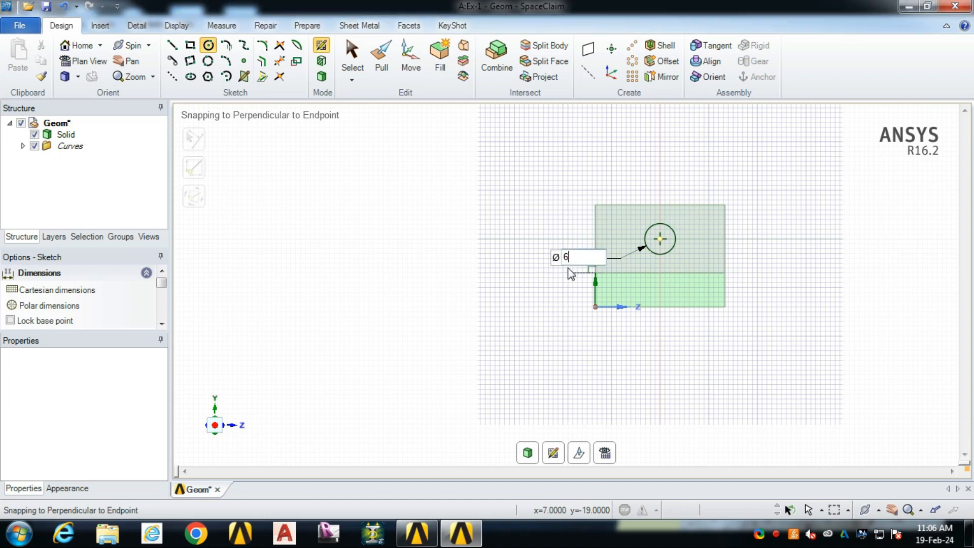
key("Return")
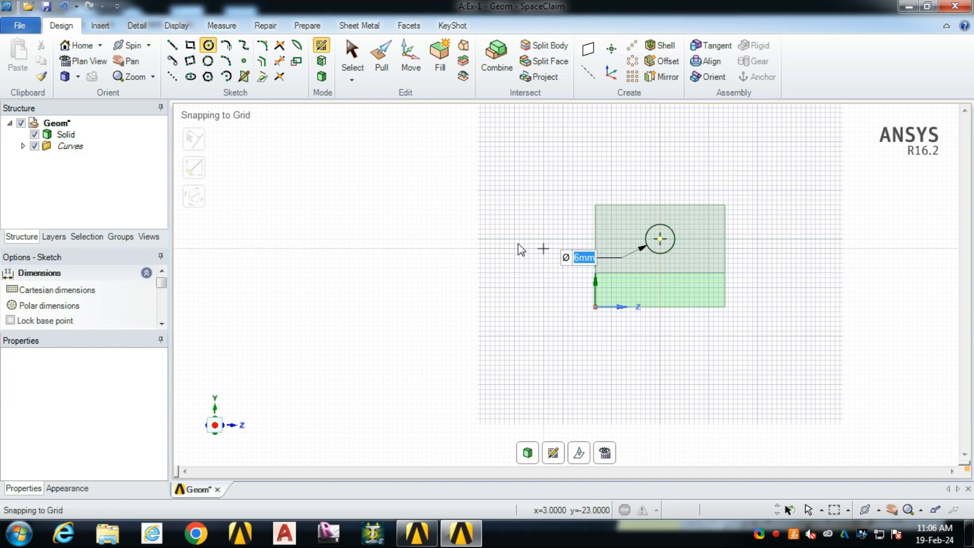
left_click(321, 76)
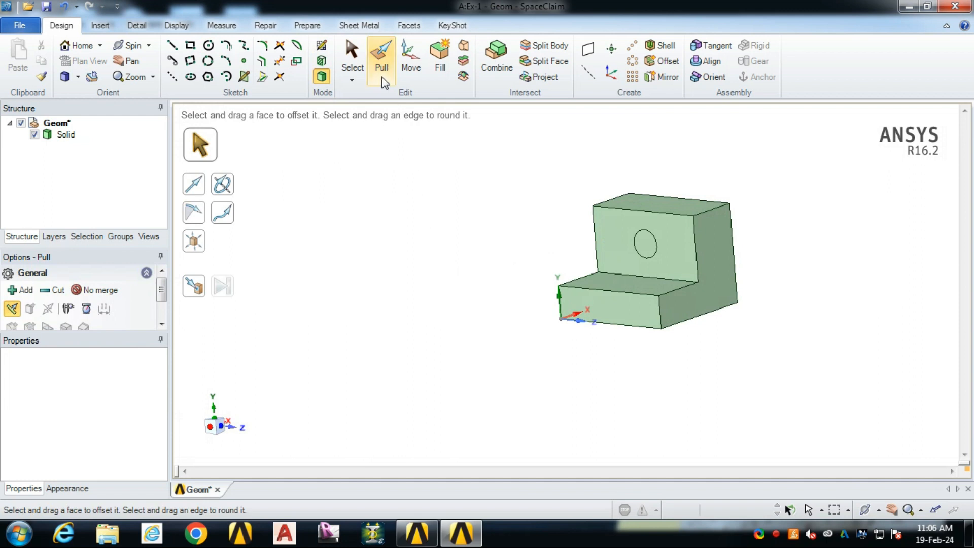
Pull the circular region inward and outward as a trial, finishing with a cut through the full thickness of the upright
left_click(649, 254)
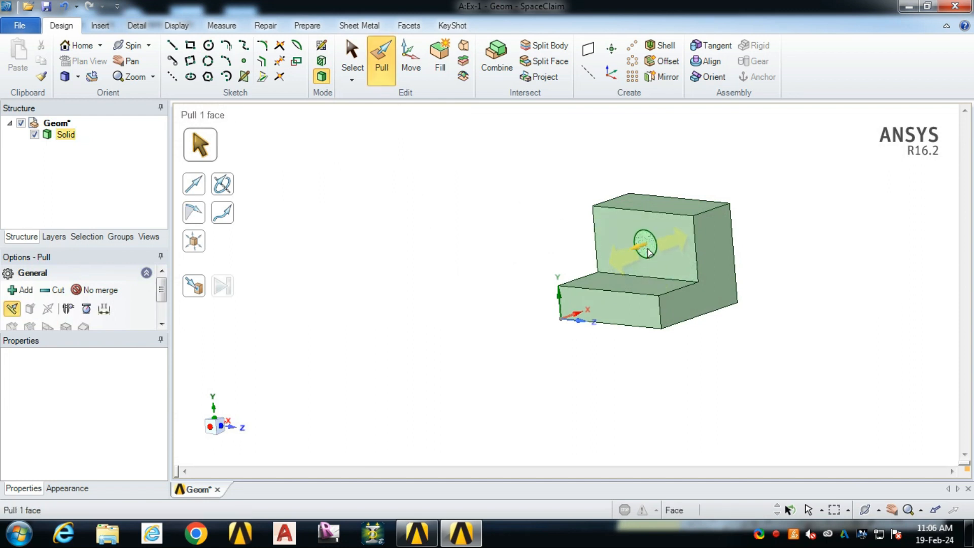
left_click_drag(649, 251, 736, 195)
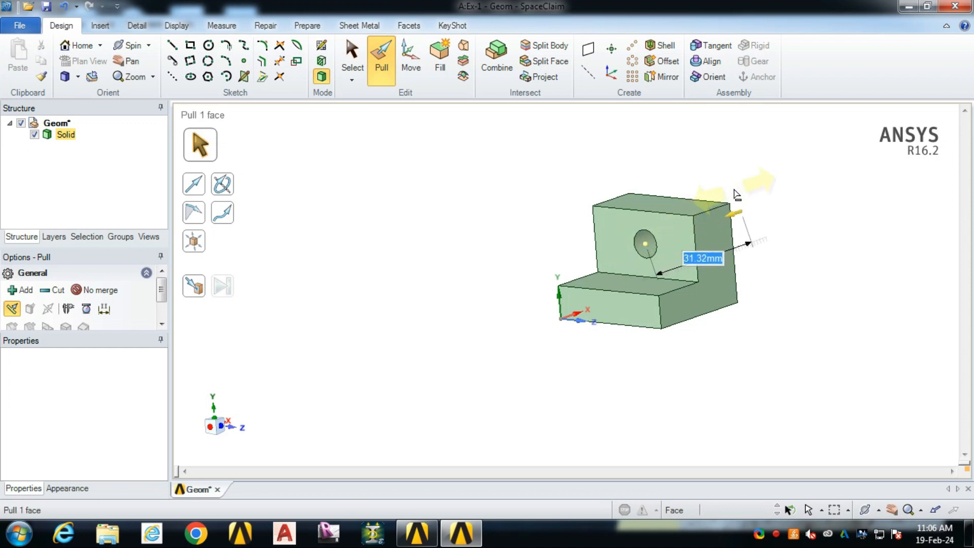
left_click_drag(737, 195, 427, 359)
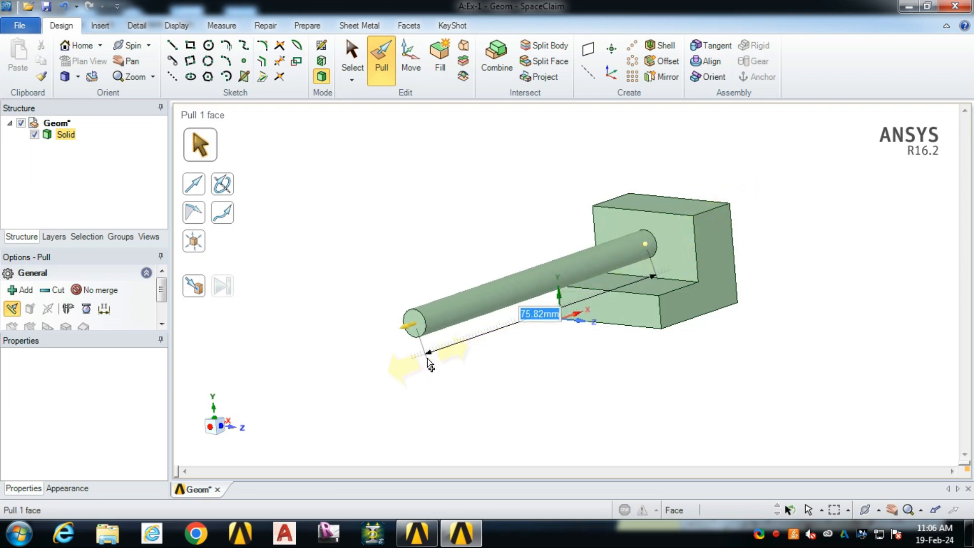
left_click_drag(428, 360, 728, 206)
left_click(754, 255)
middle_click_drag(772, 283, 805, 287)
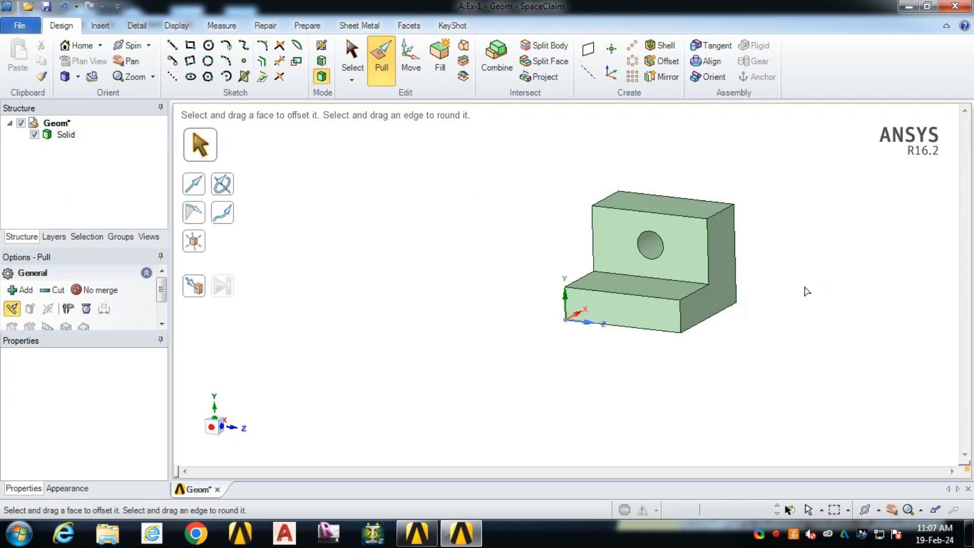
Move the cylindrical hole face 10 mm sideways along the upright towards the origin side
left_click(352, 55)
left_click(649, 252)
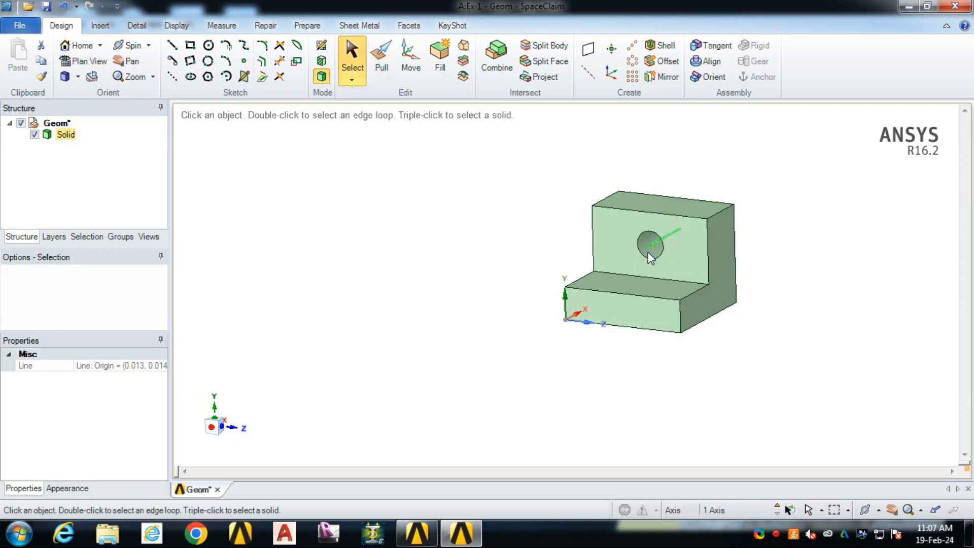
scroll(642, 243, "down", 3)
scroll(642, 244, "up", 8)
left_click(649, 249)
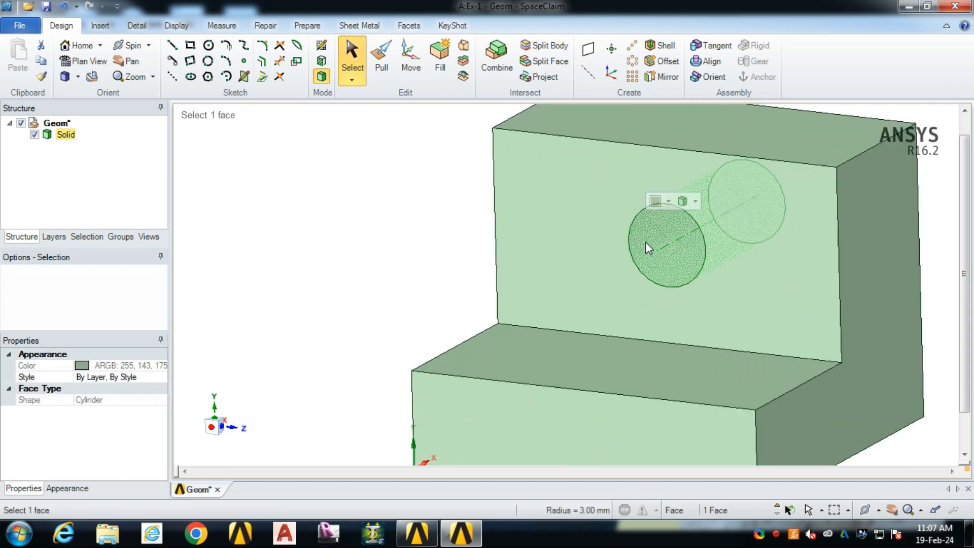
left_click(411, 65)
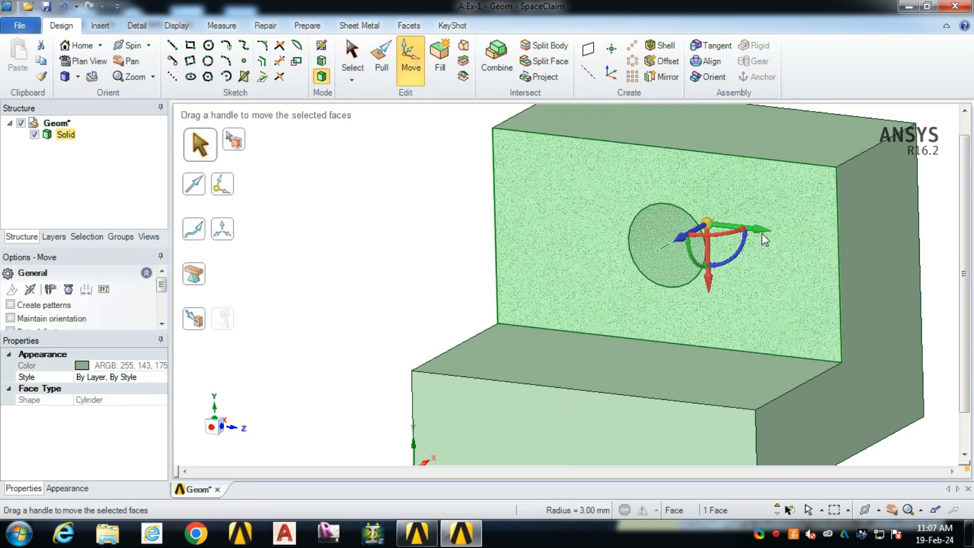
left_click_drag(749, 234, 644, 217)
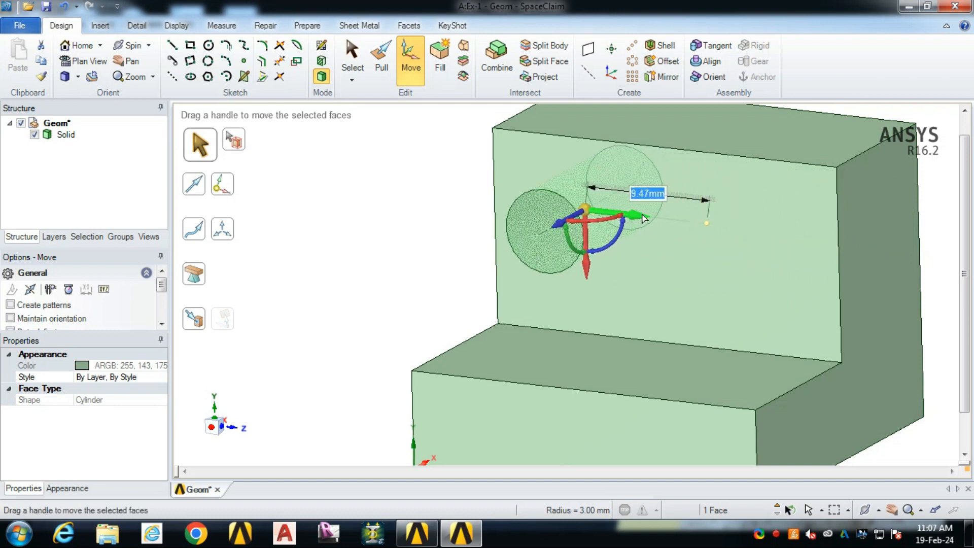
type("10")
key("Return")
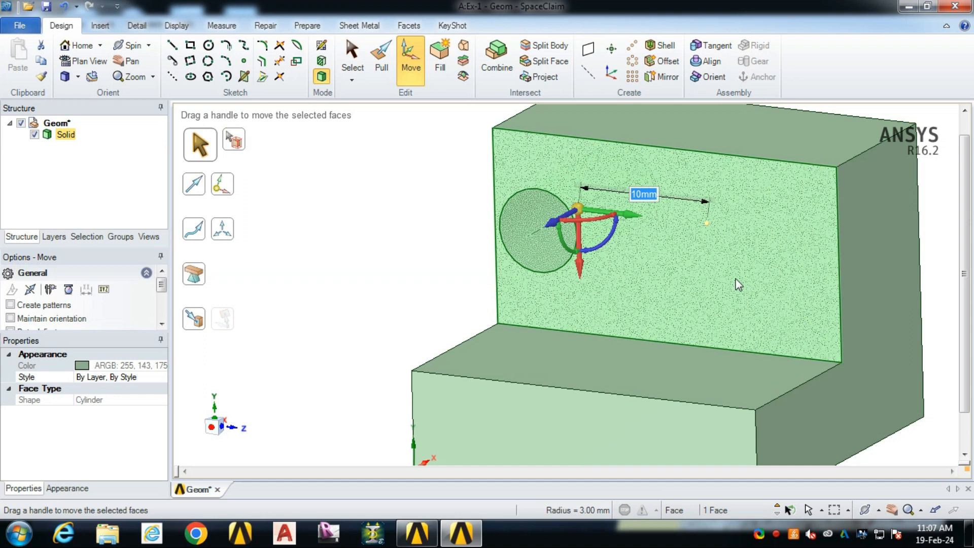
Copy the hole sideways back towards the middle of the upright and set the copy's move dimension to 4 mm
key("ctrl")
left_click_drag(634, 220, 720, 234, "ctrl")
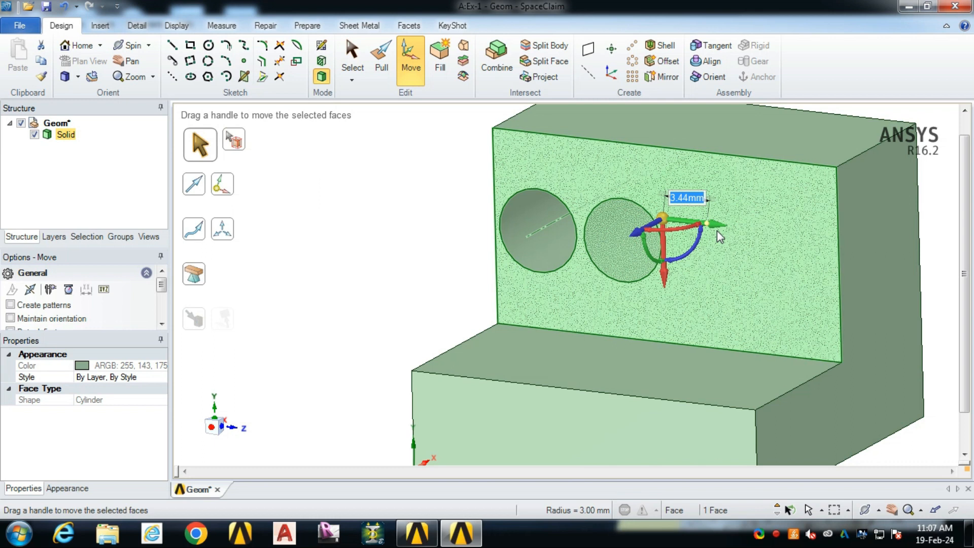
type("4")
key("Return")
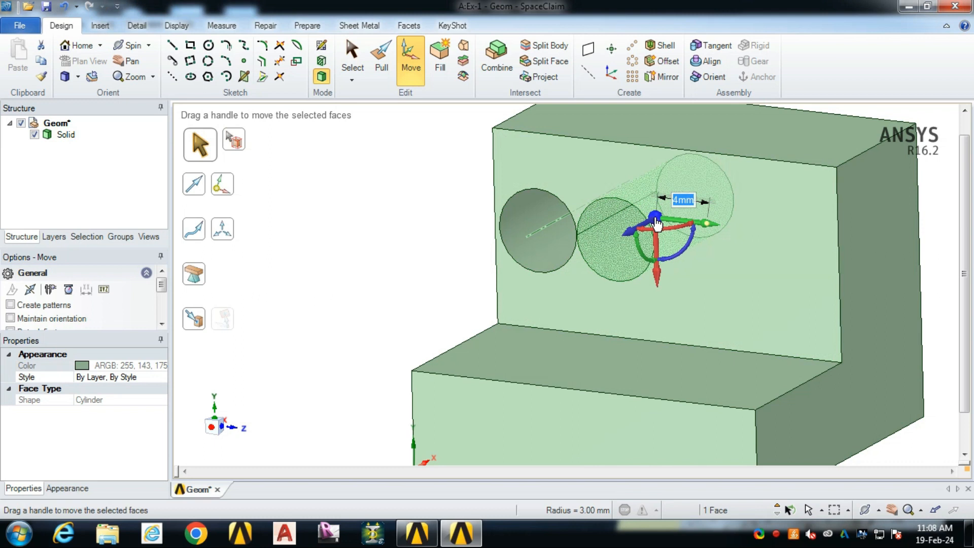
Try to copy the second hole's cylindrical face twice sideways along the upright, the last one by about 9 mm, and undo the copies
key("ctrl")
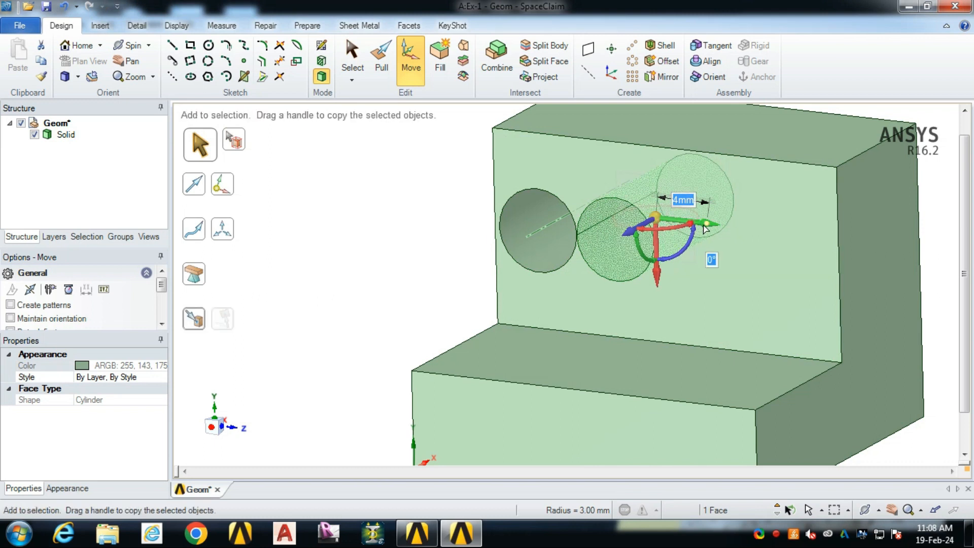
left_click_drag(709, 227, 870, 254, "ctrl")
key("ctrl")
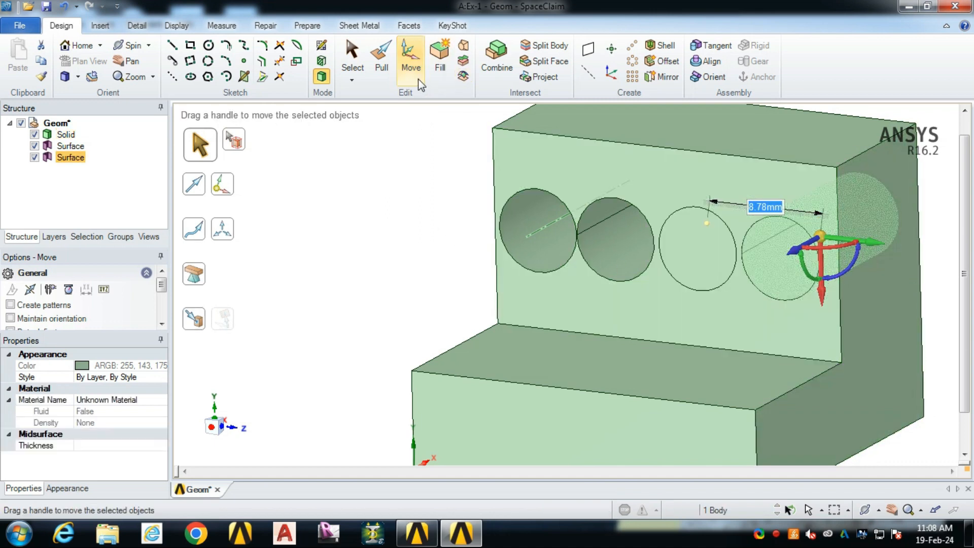
left_click(406, 196)
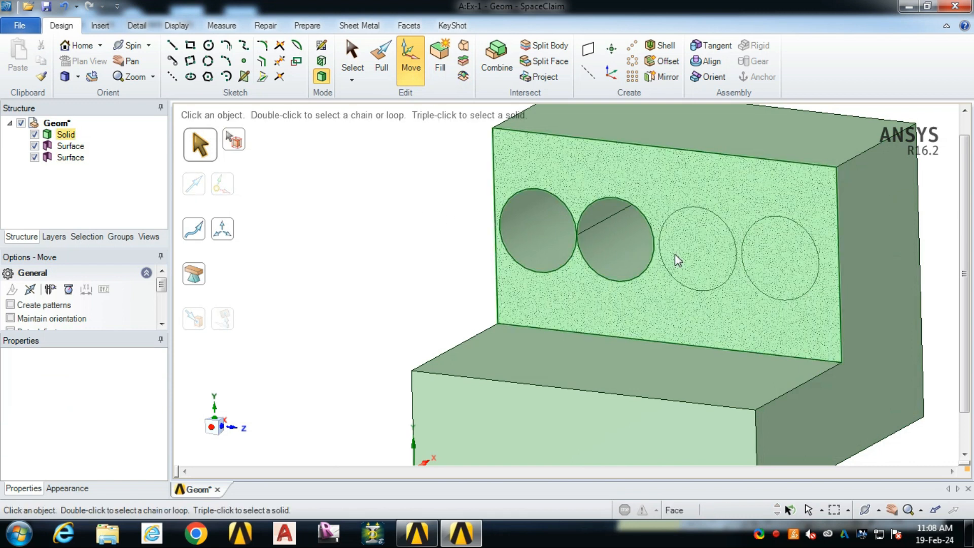
key("ctrl+z")
key("ctrl+z")
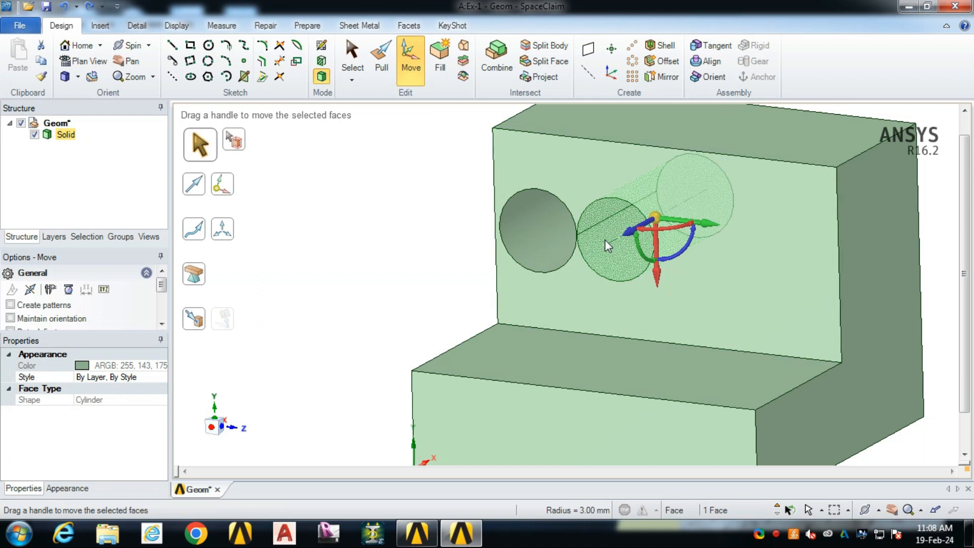
Try to copy the second hole's face about 6.4 mm sideways along the upright and undo the copy
key("ctrl")
left_click_drag(710, 229, 792, 234, "ctrl")
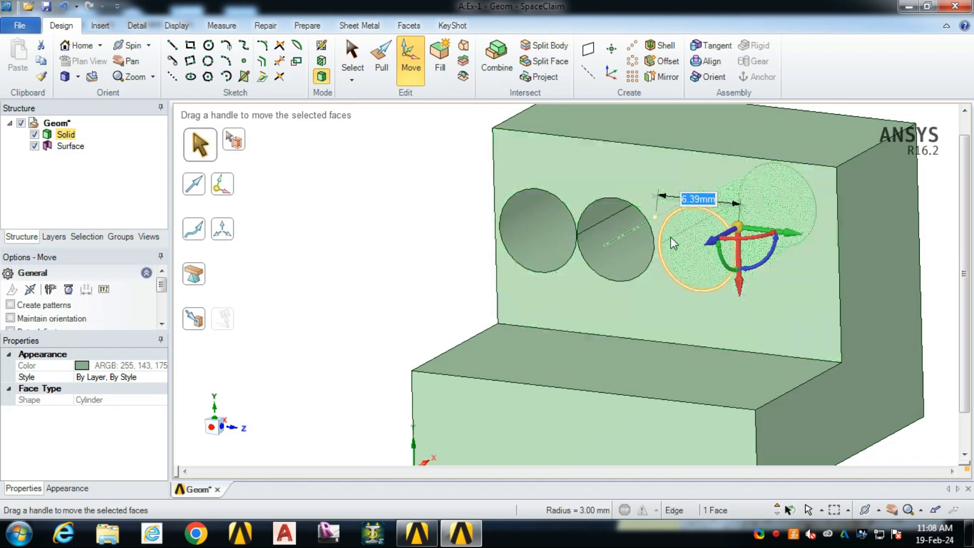
key("ctrl")
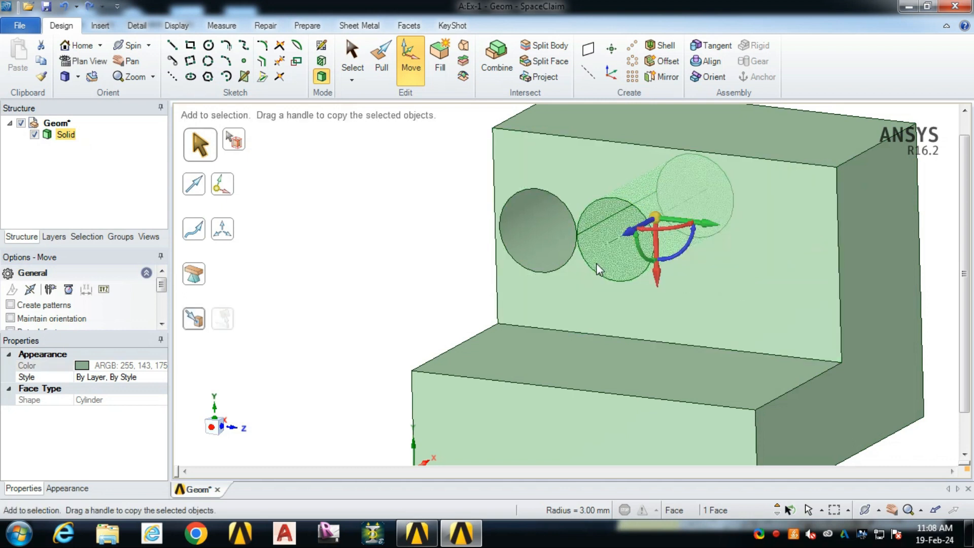
Shift the second hole slightly away from the first and copy it about 7 mm farther along the upright as a third hole
left_click(596, 262, "ctrl")
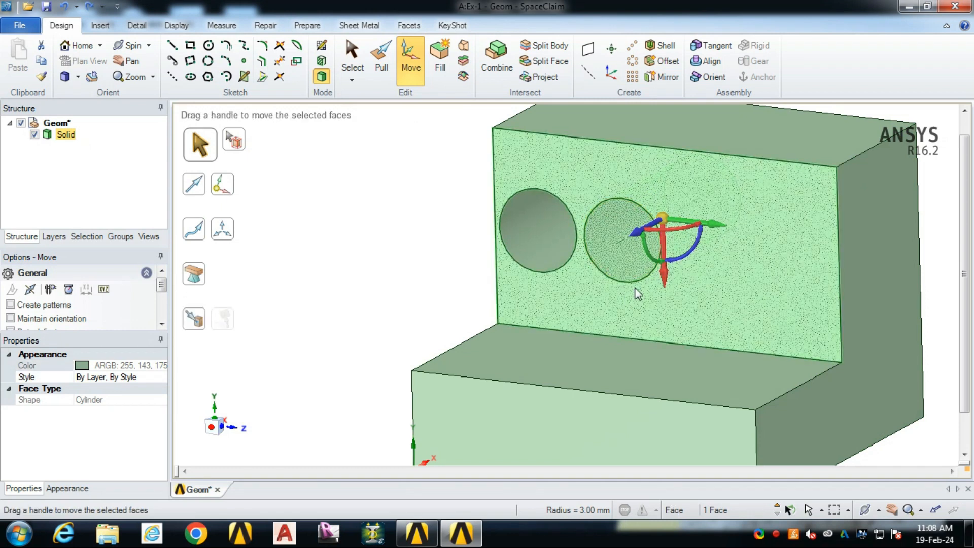
left_click(460, 210)
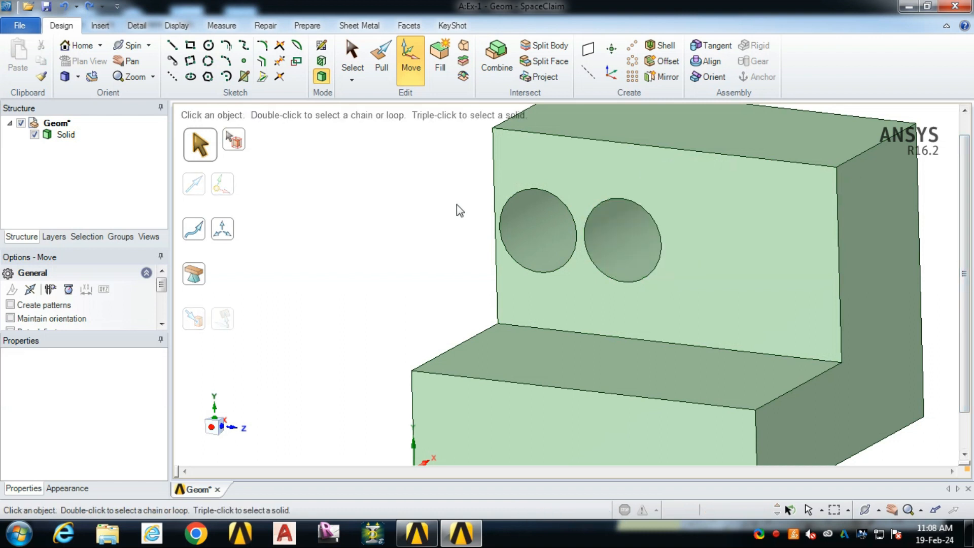
left_click(626, 260)
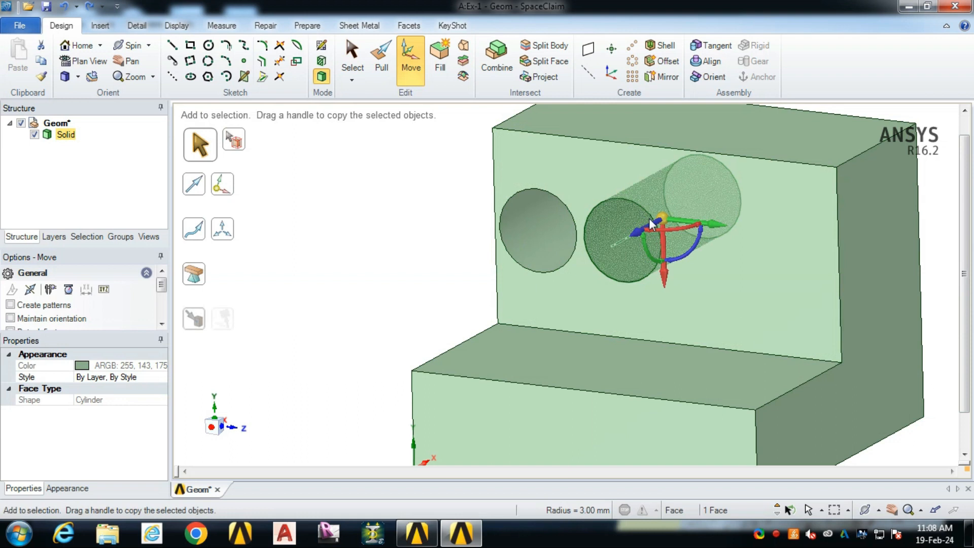
left_click_drag(718, 229, 807, 248, "ctrl")
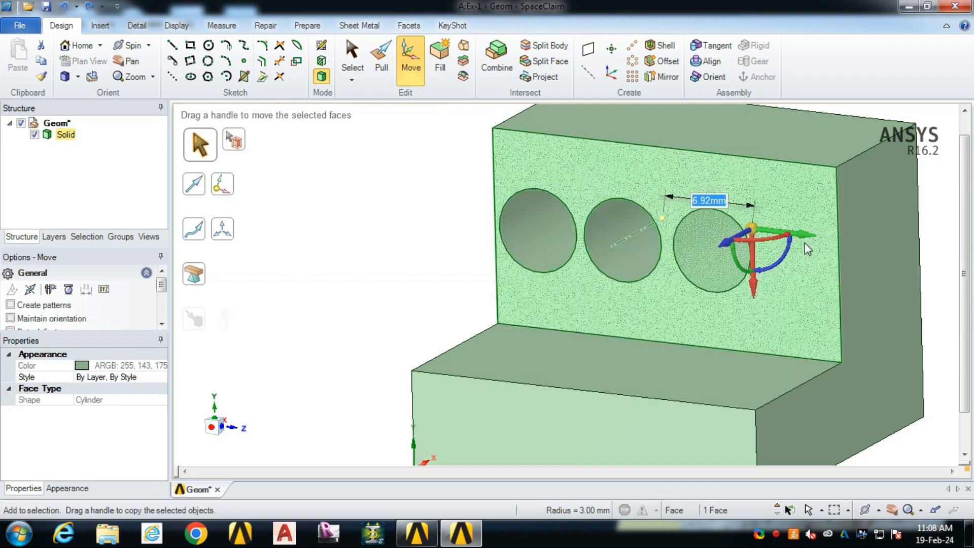
left_click(403, 227)
middle_click_drag(400, 227, 455, 228)
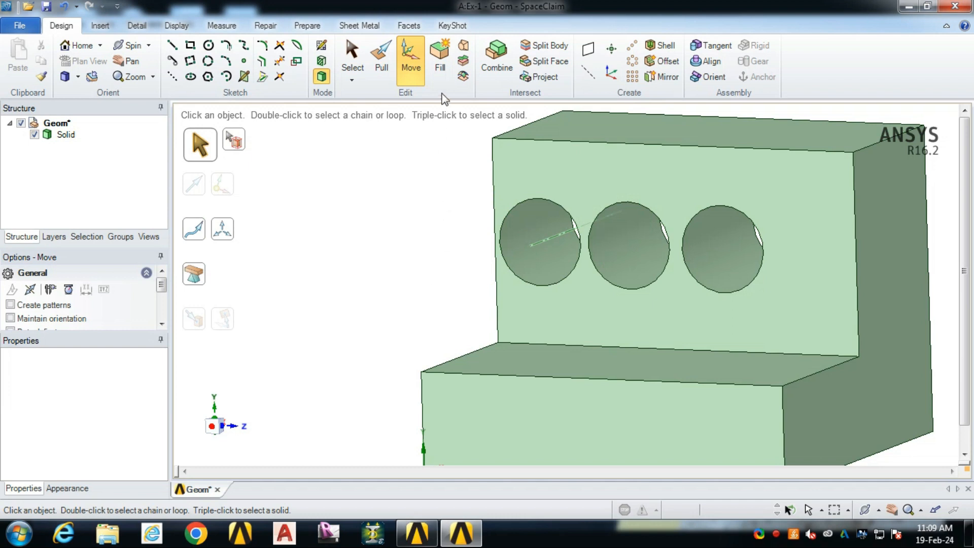
Remove the hole nearest the upright's origin-side end with Fill
left_click(441, 66)
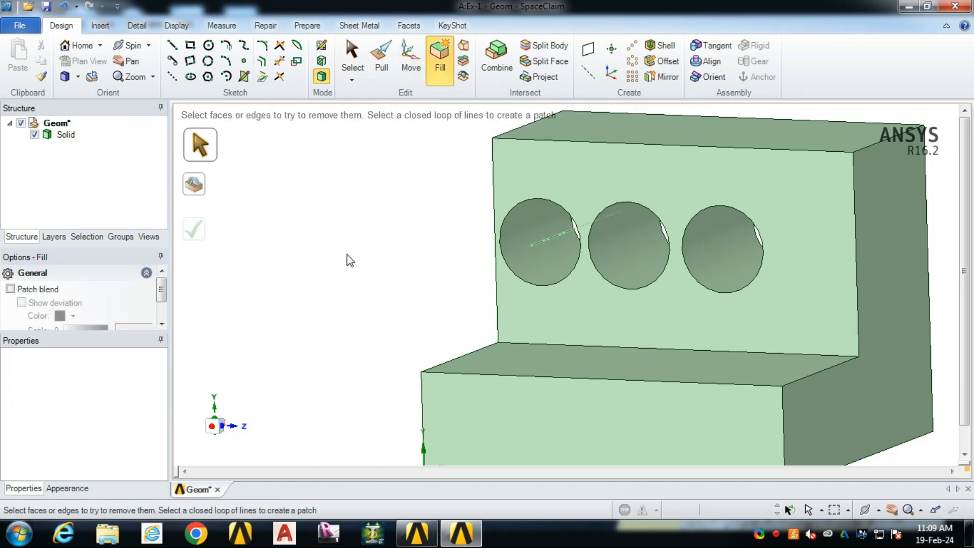
left_click(538, 261)
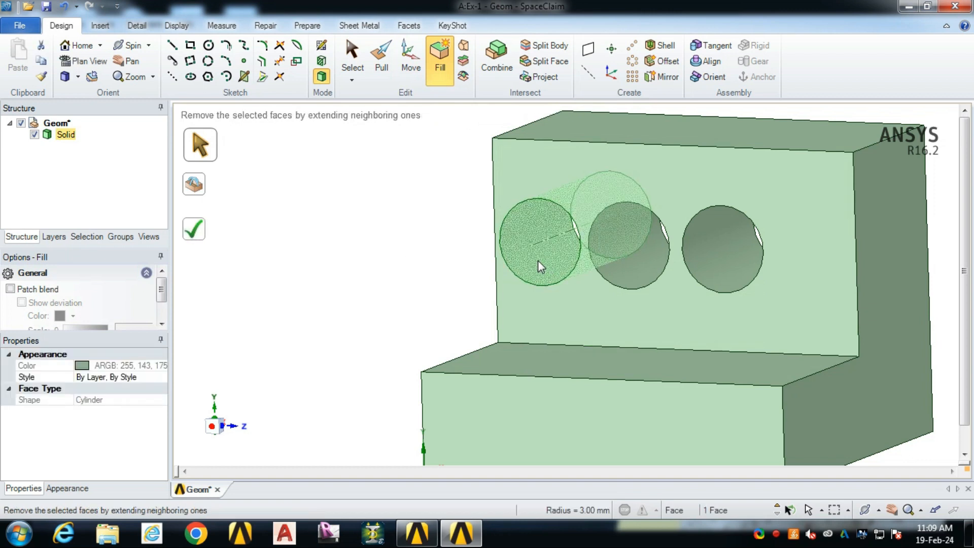
left_click(198, 233)
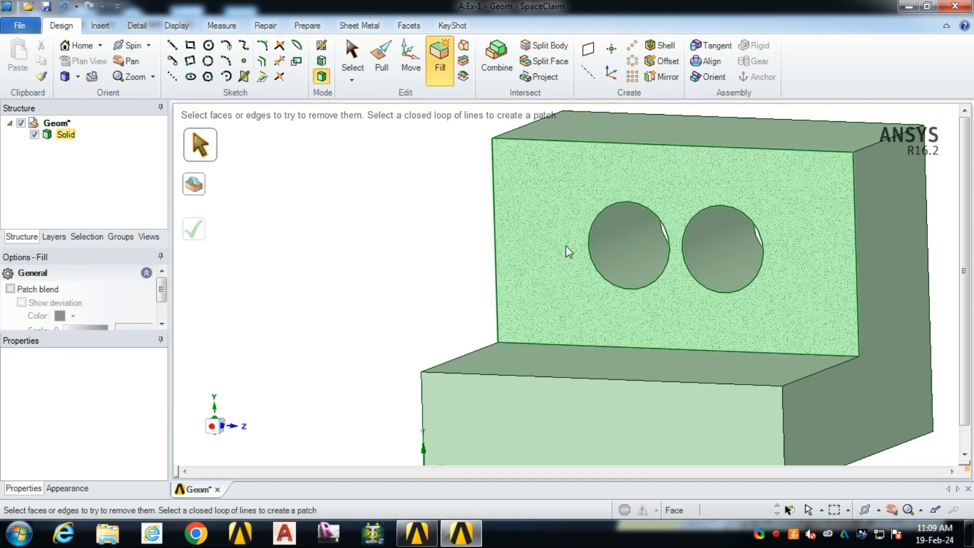
left_click(464, 46)
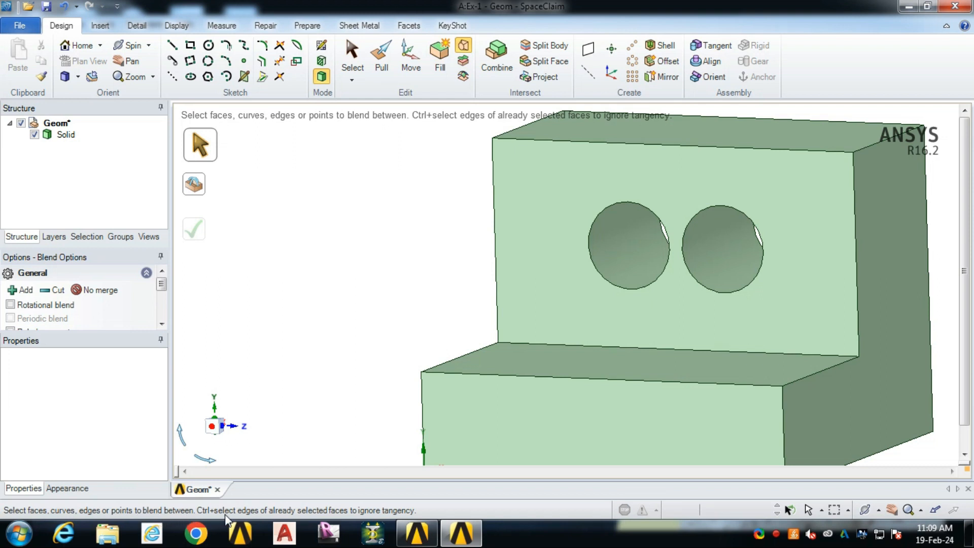
left_click(638, 260)
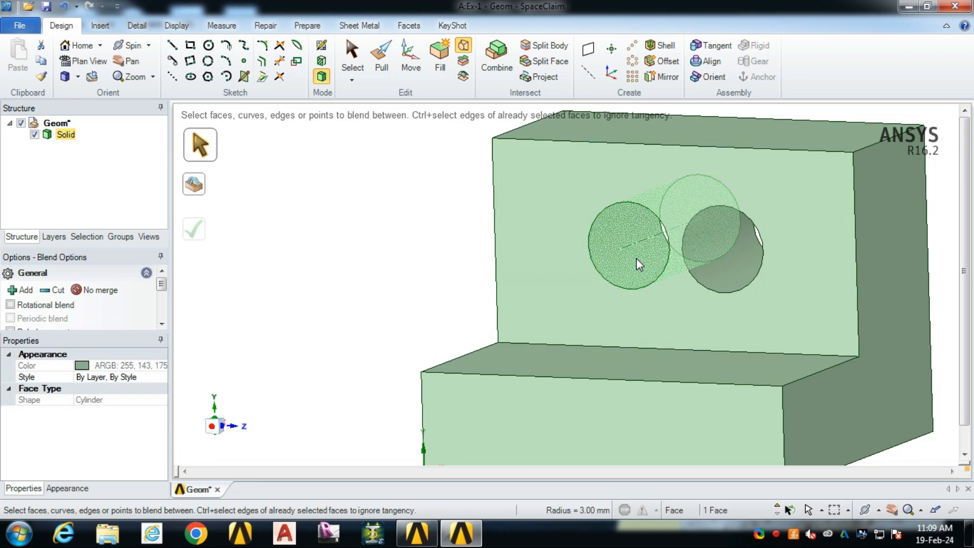
left_click(633, 288)
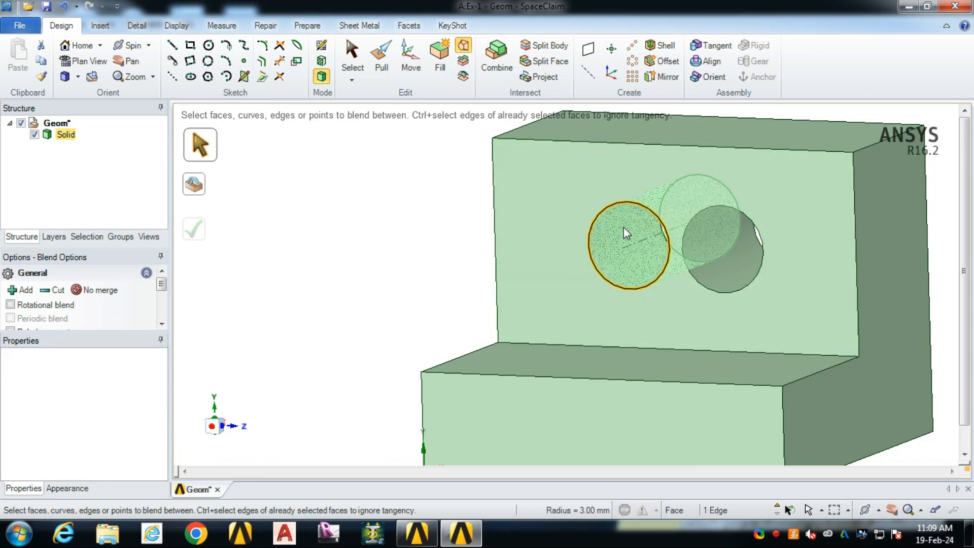
mouse_move(166, 284)
left_mouse_down()
mouse_move(166, 312)
mouse_move(161, 287)
left_mouse_up()
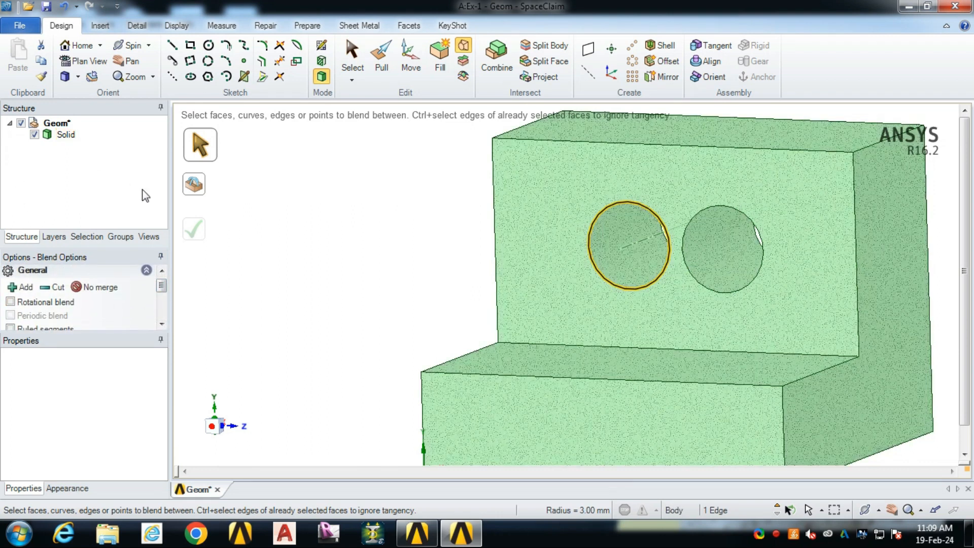
key("Escape")
key("Escape")
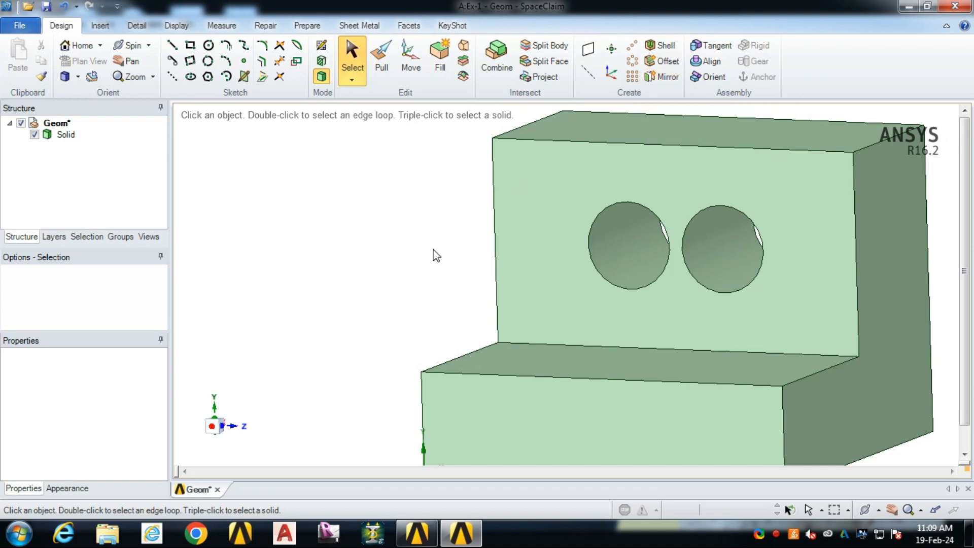
Mirror the solid about the upright's outer vertical face, merging the mirrored half with the original
scroll(438, 241, "up", 2)
scroll(438, 241, "down", 4)
middle_click_drag(440, 269, 219, 259)
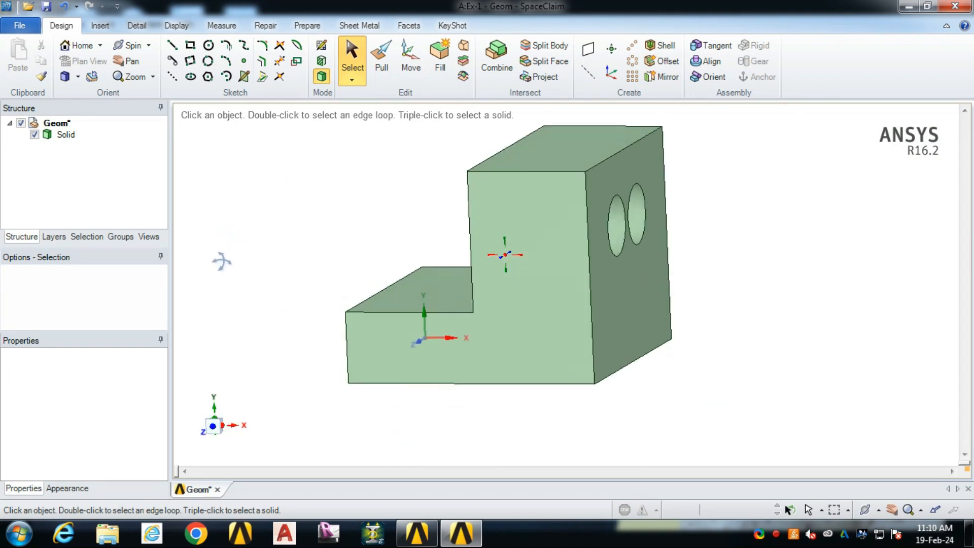
left_click(662, 77)
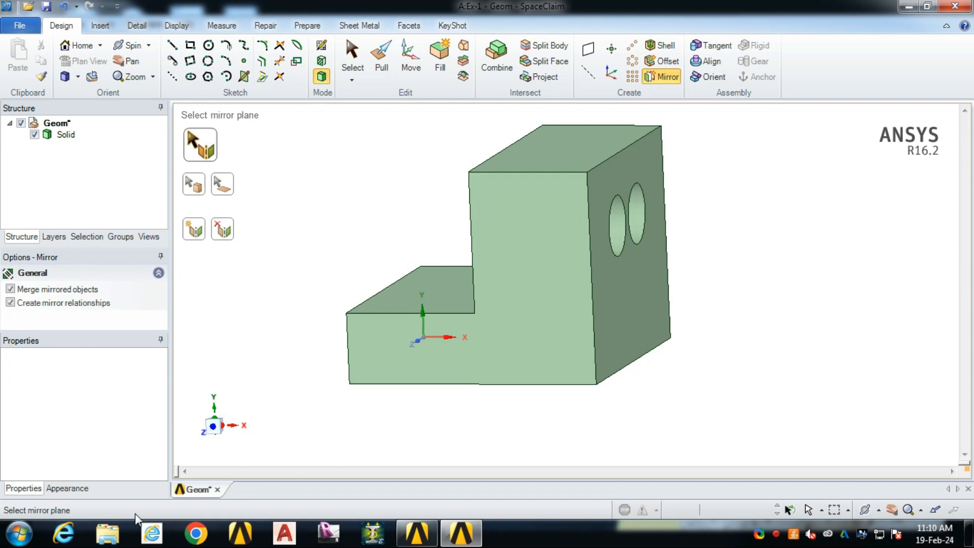
left_click(651, 305)
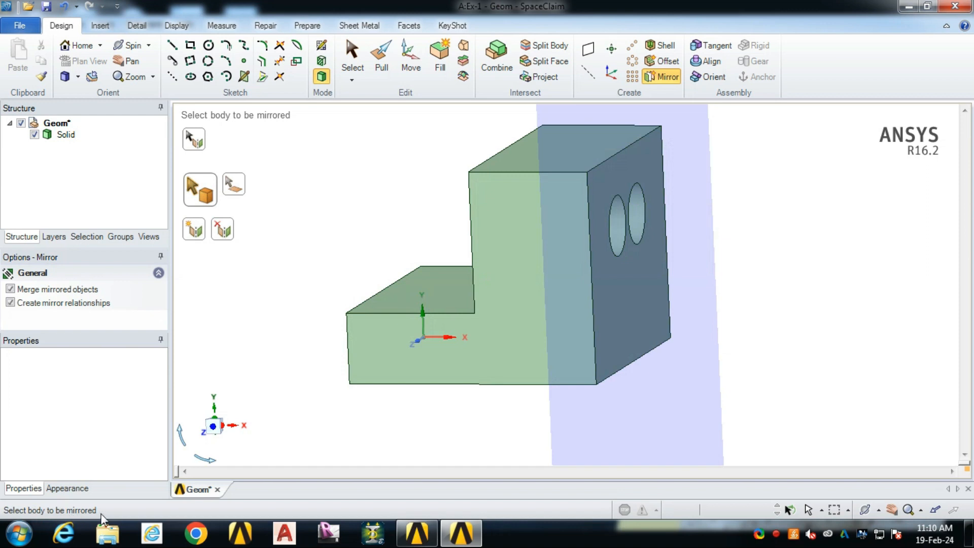
left_click(409, 358)
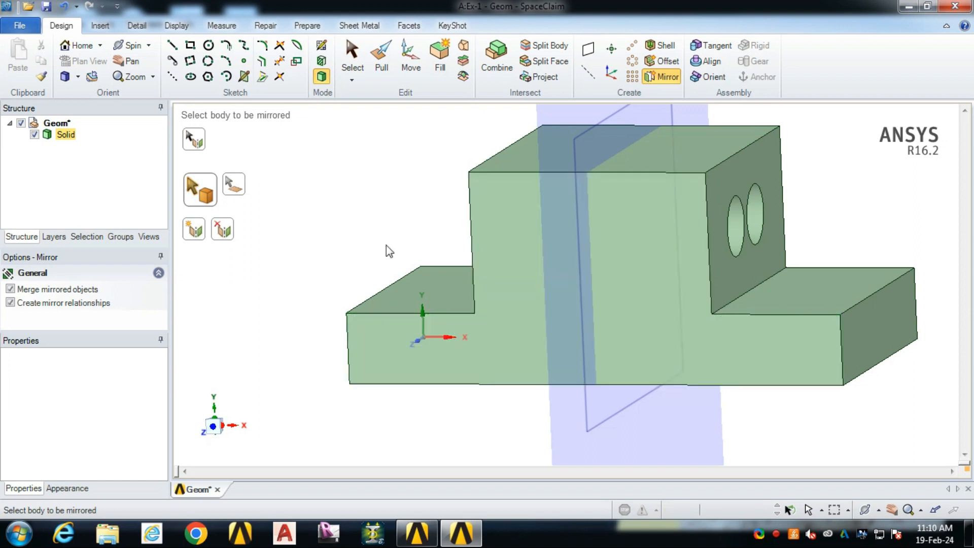
Try the underside of the merged solid's base as a new mirror plane and return to choosing the plane
left_click(352, 58)
middle_click_drag(354, 245, 499, 230)
left_click(719, 209)
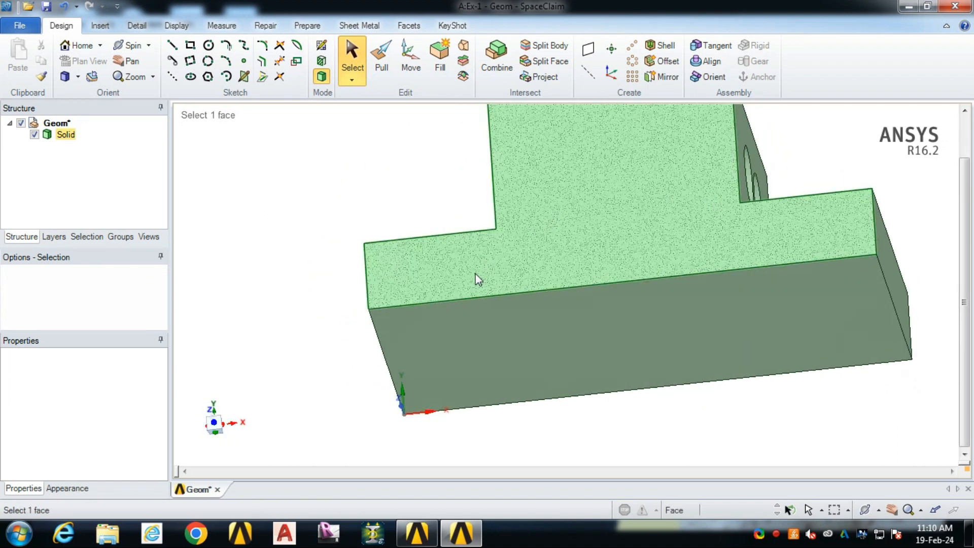
scroll(474, 273, "down", 5)
middle_click_drag(474, 273, 543, 255)
left_click(662, 122)
left_click(666, 77)
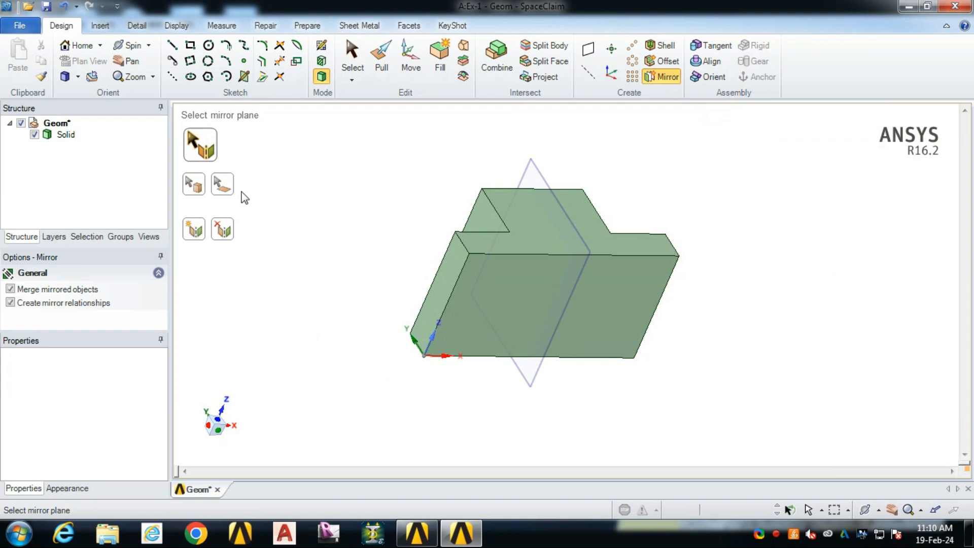
left_click(487, 309)
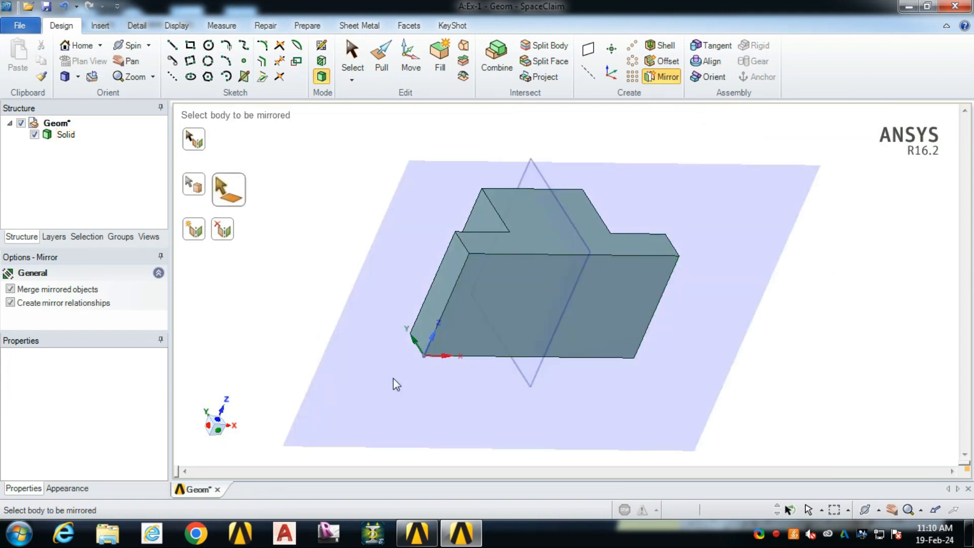
left_click(195, 140)
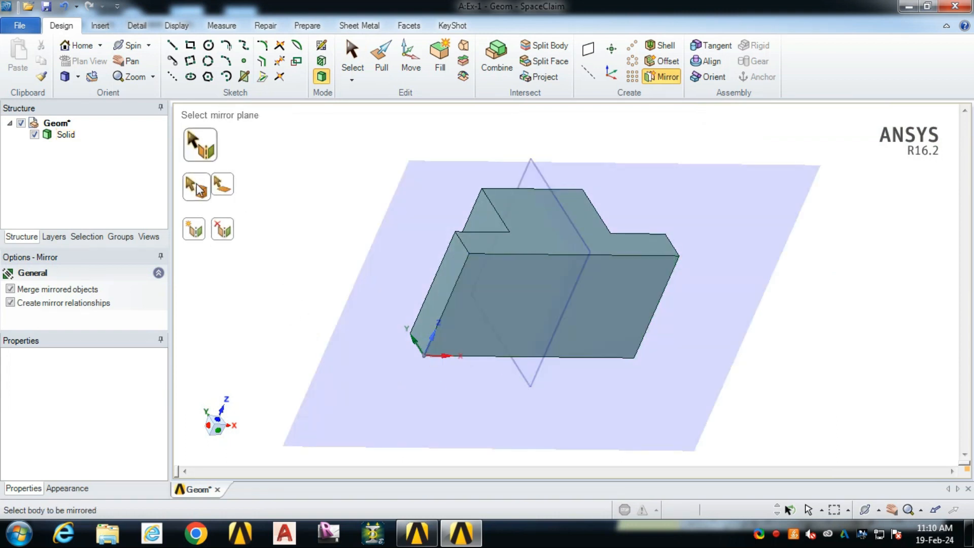
Try to mirror the base's underside face about the upright's inner face with the holes, and undo back to the unmirrored L-shaped solid
middle_click_drag(311, 261, 347, 314)
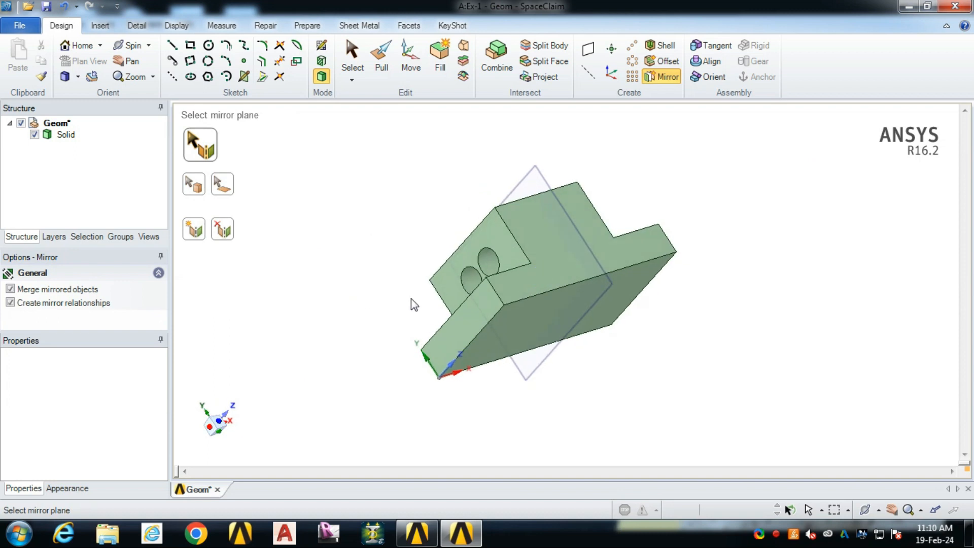
left_click(499, 249)
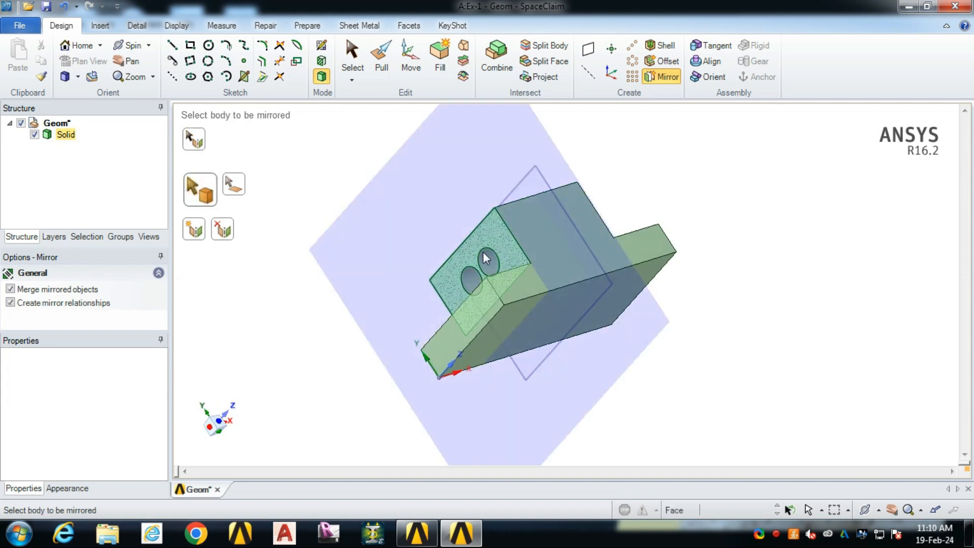
left_click(239, 194)
middle_click_drag(279, 333, 650, 411)
left_click(468, 328)
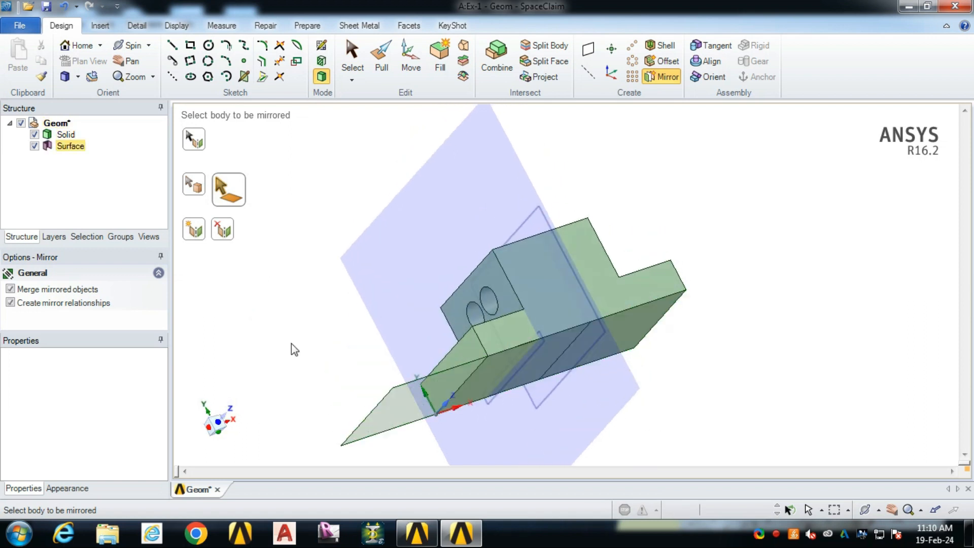
key("ctrl+z")
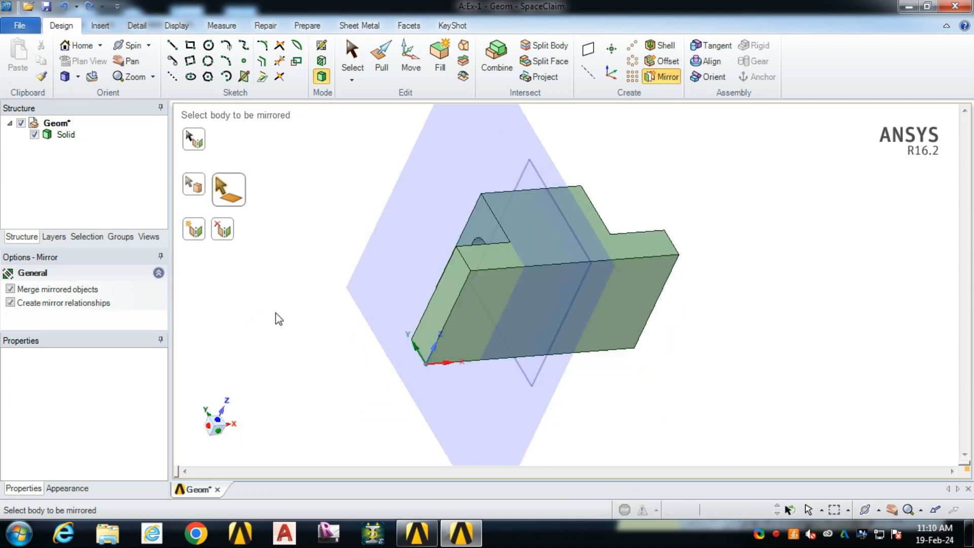
middle_click_drag(292, 311, 286, 276)
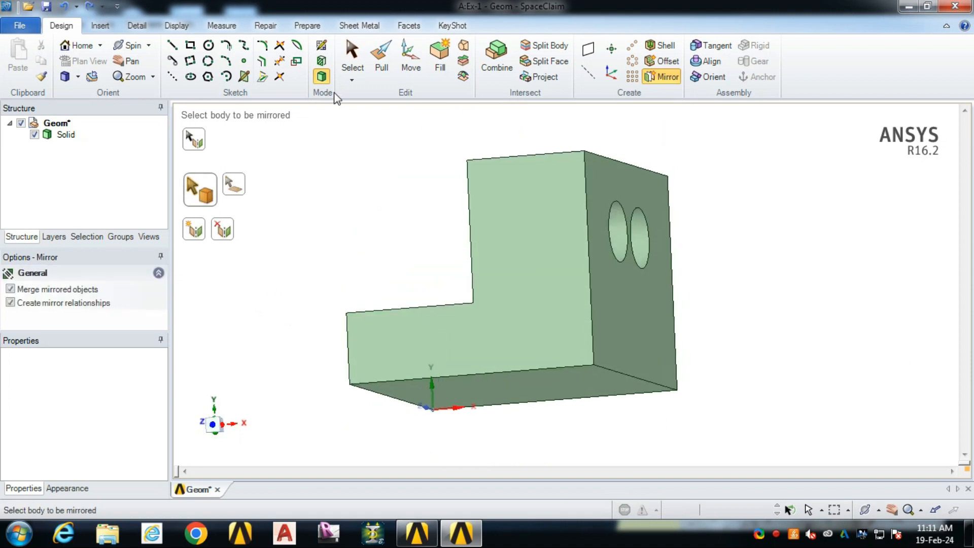
left_click(352, 56)
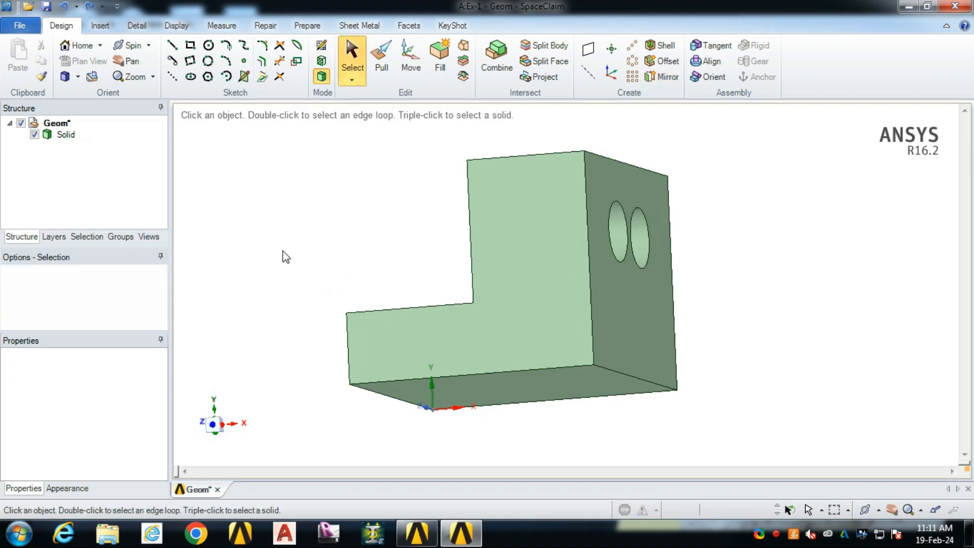
Mirror the L-shaped solid about the upright's outer vertical face, merging the mirrored half with the original
left_click(664, 77)
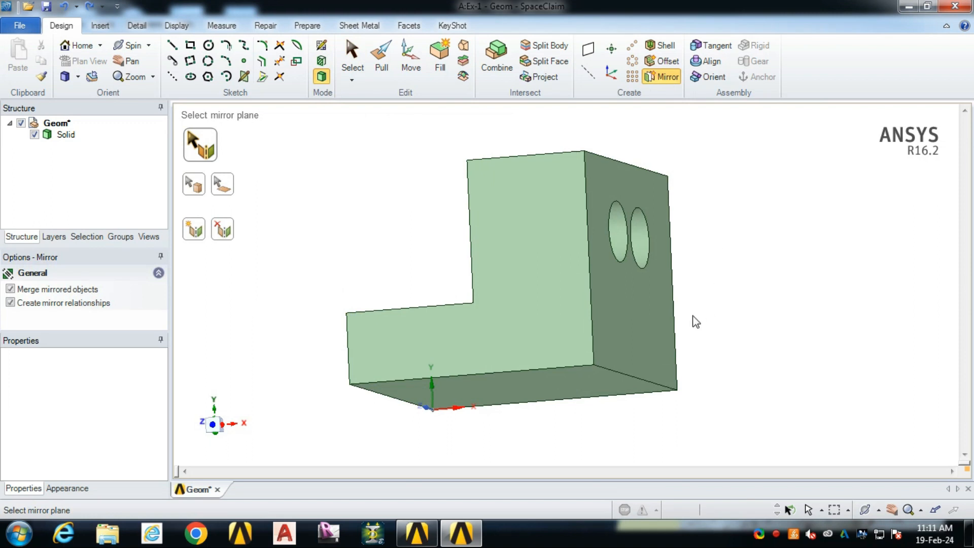
left_click(653, 318)
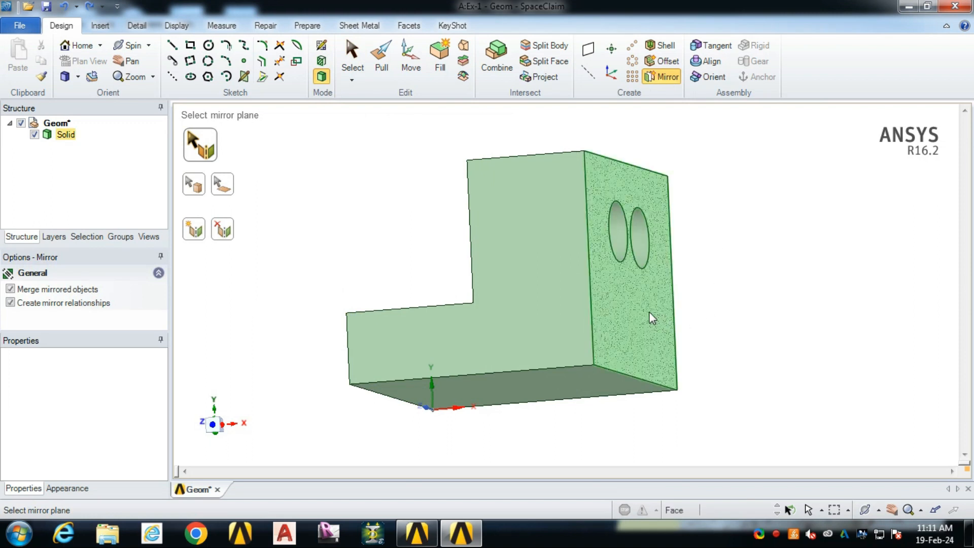
left_click(651, 313)
left_click(547, 313)
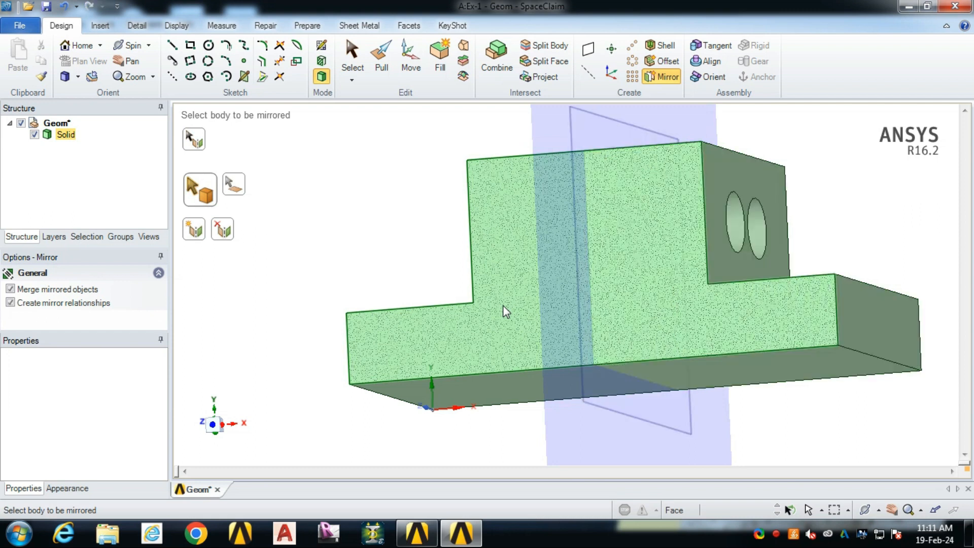
left_click(352, 53)
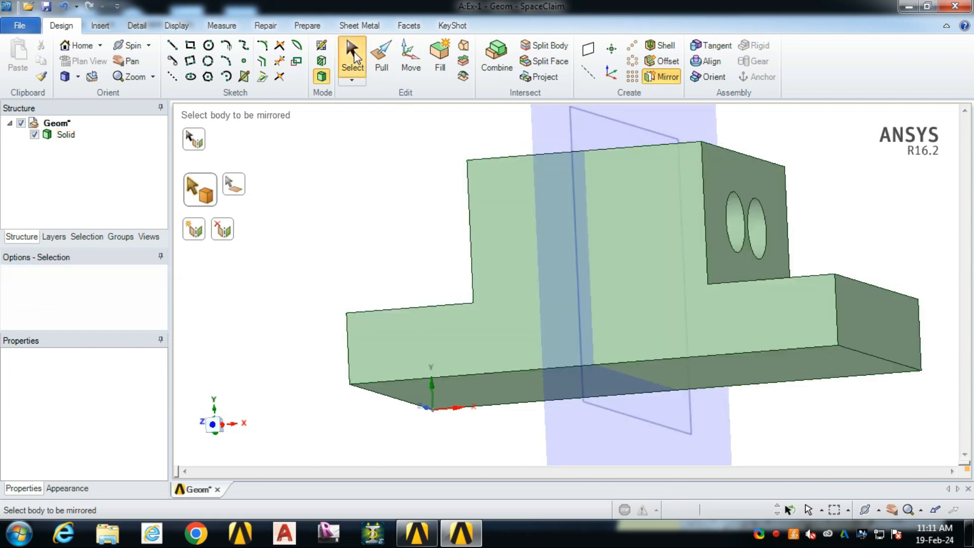
middle_click_drag(413, 307, 483, 173)
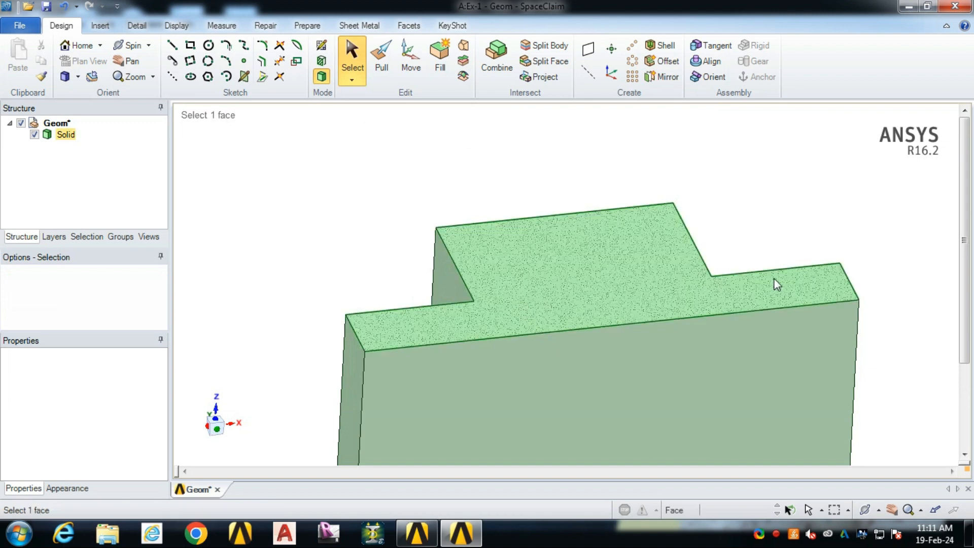
scroll(526, 151, "up", 2)
scroll(525, 151, "down", 4)
middle_click_drag(559, 342, 679, 449)
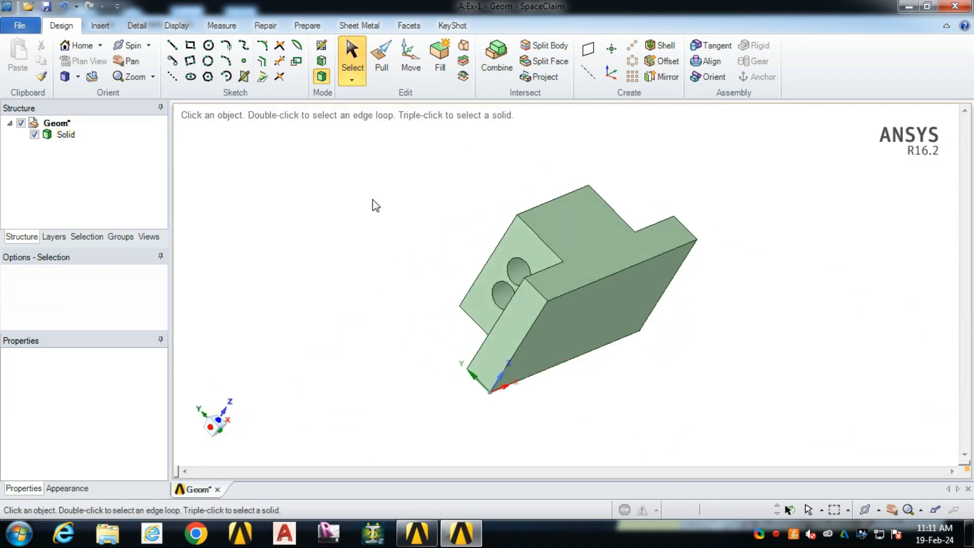
Try mirroring the solid's end face and hole face about the base's underside, and delete the resulting surface body
left_click(666, 79)
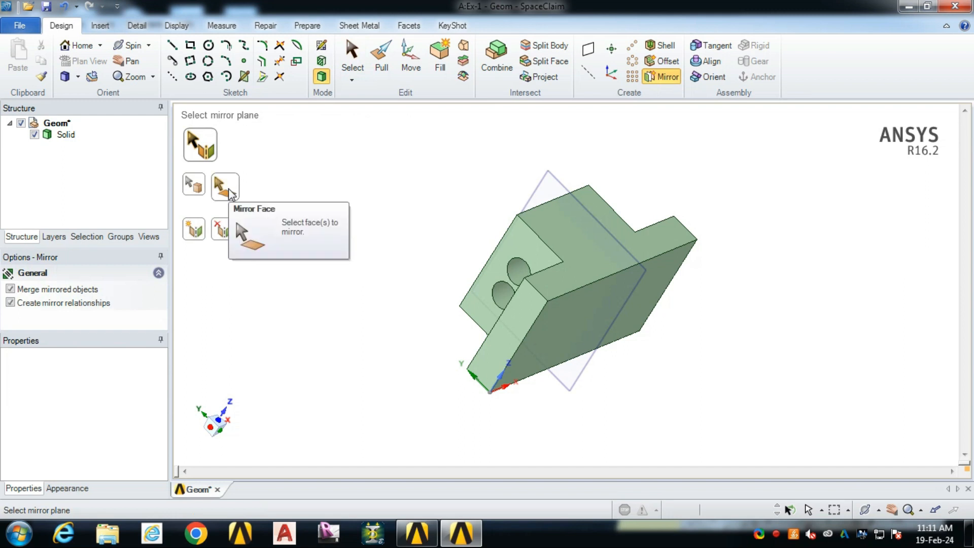
left_click(573, 334)
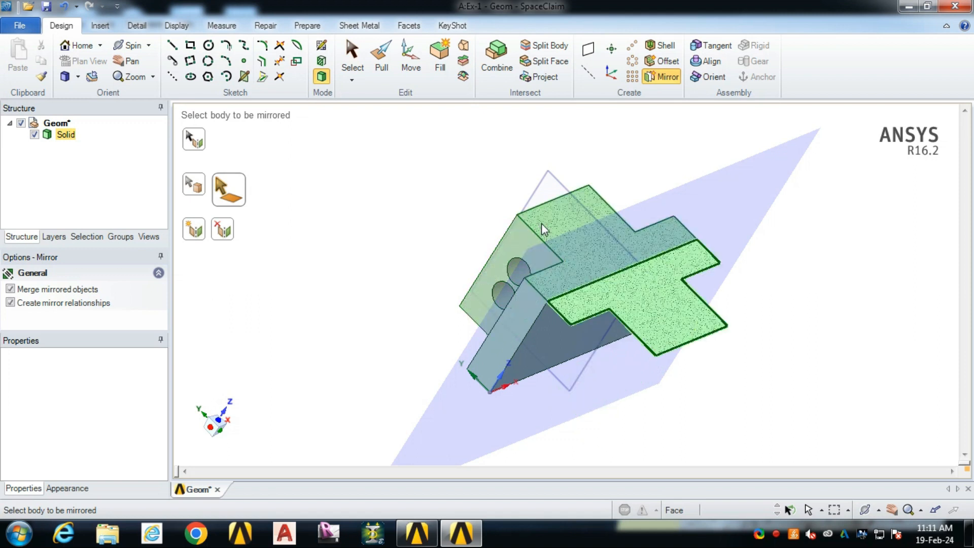
left_click(523, 242)
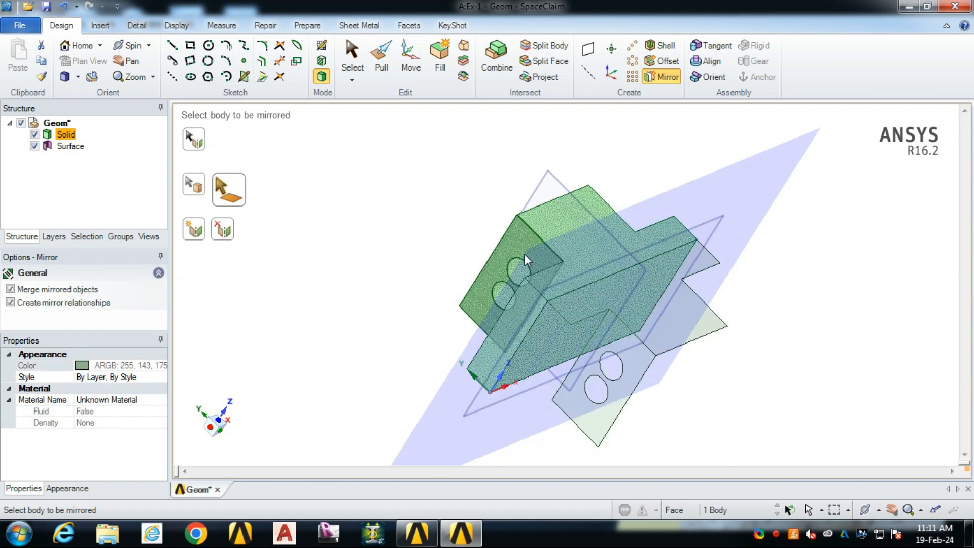
middle_click_drag(485, 243, 522, 265)
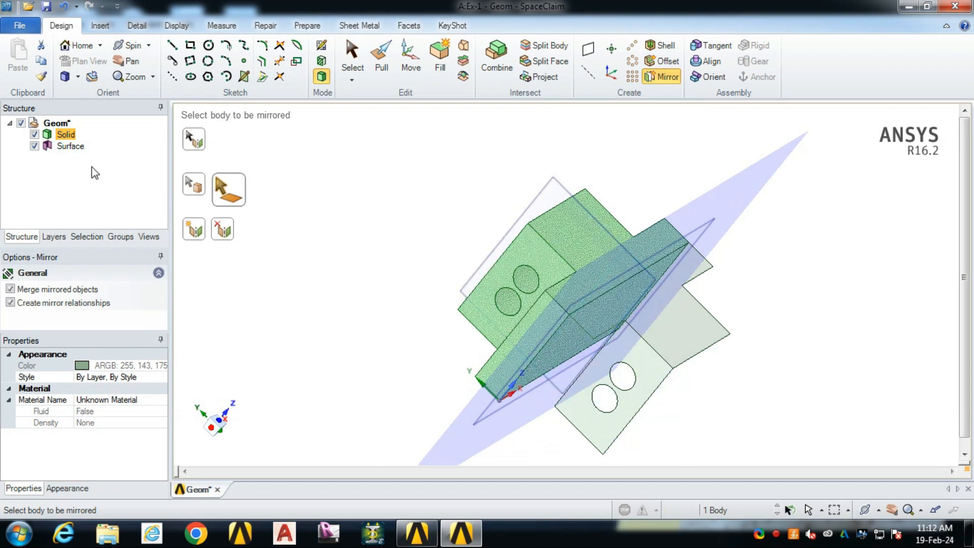
left_click(66, 146)
right_click(65, 145)
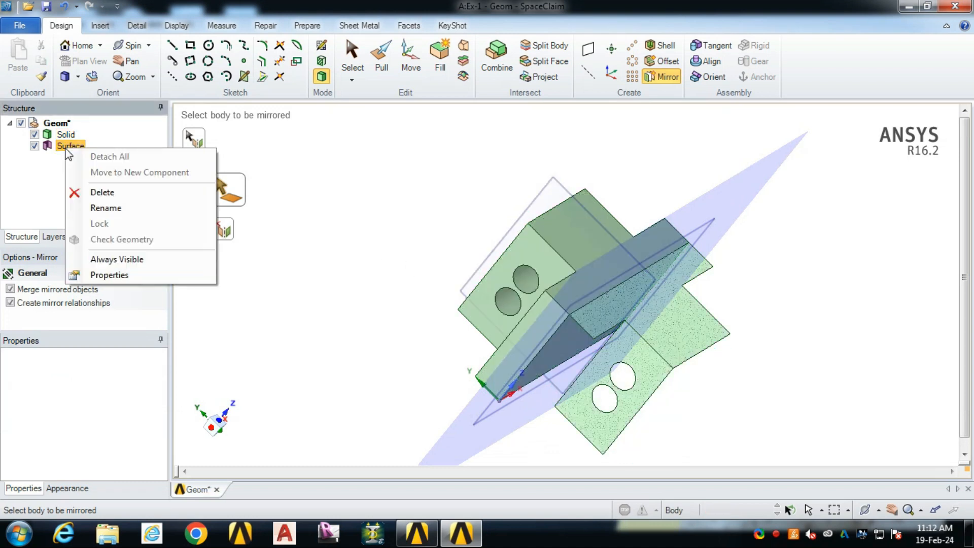
left_click(84, 192)
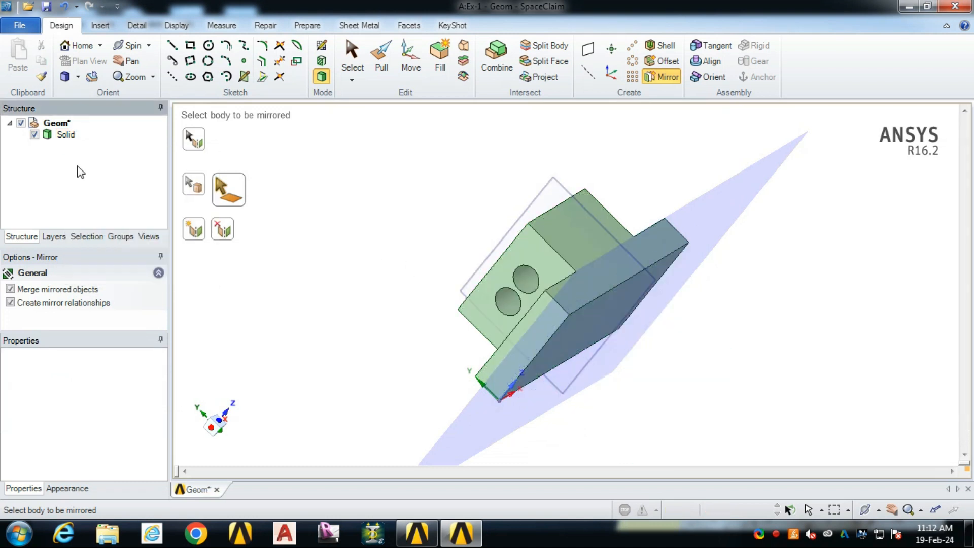
Mirror the whole solid about the base's underside to form one merged cross-shaped body
left_click(38, 137)
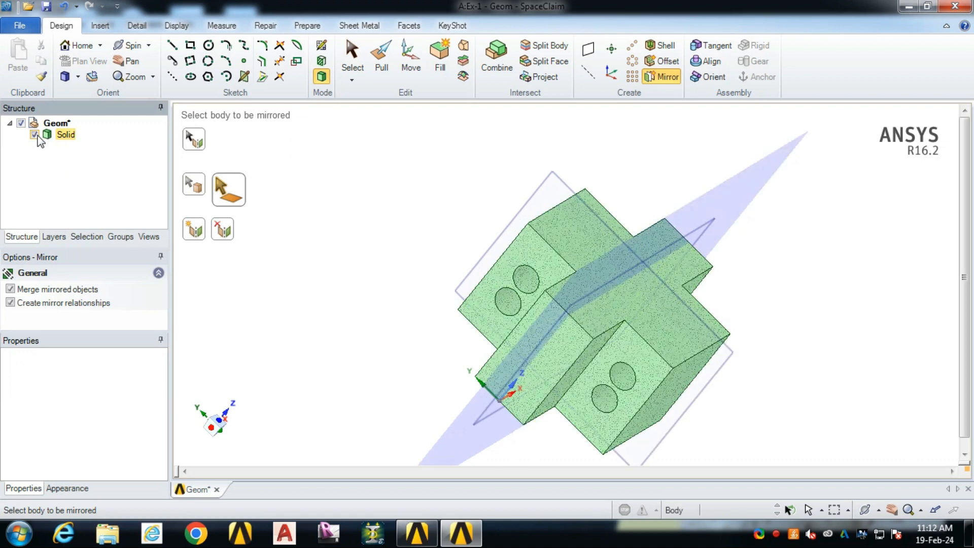
double_click(68, 134)
left_click(190, 191)
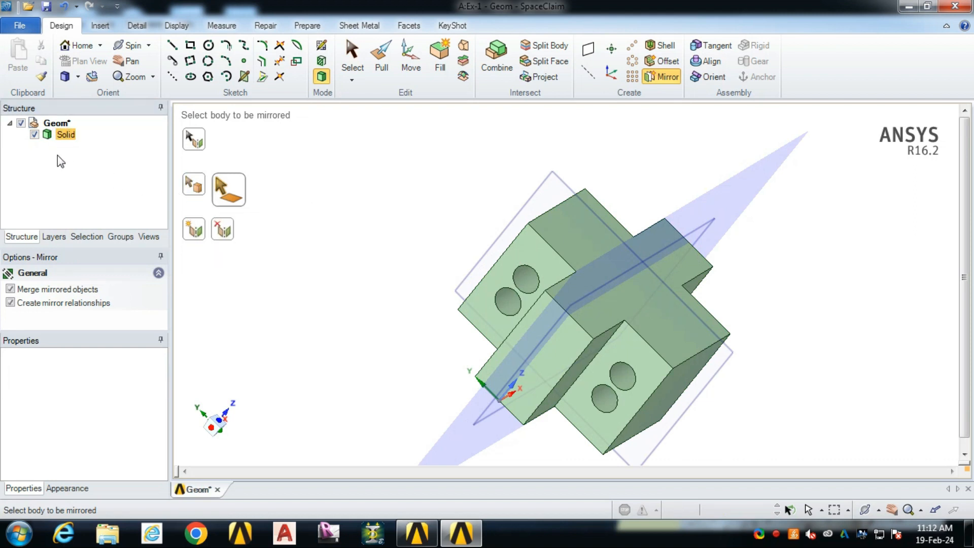
left_click(511, 276)
left_click(352, 56)
Create a plane on the end face of the protruding arm farthest from the origin
middle_click_drag(368, 213, 540, 239)
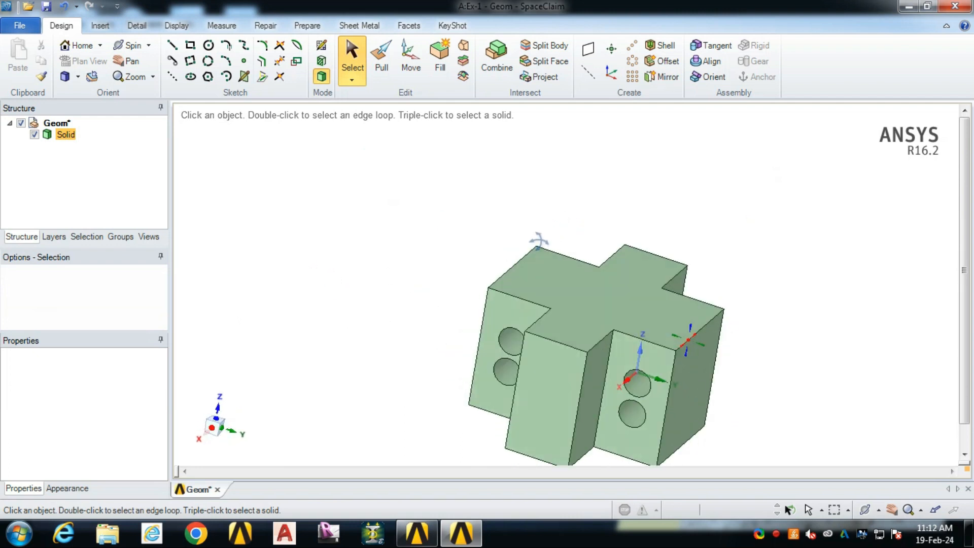
scroll(526, 220, "down", 3)
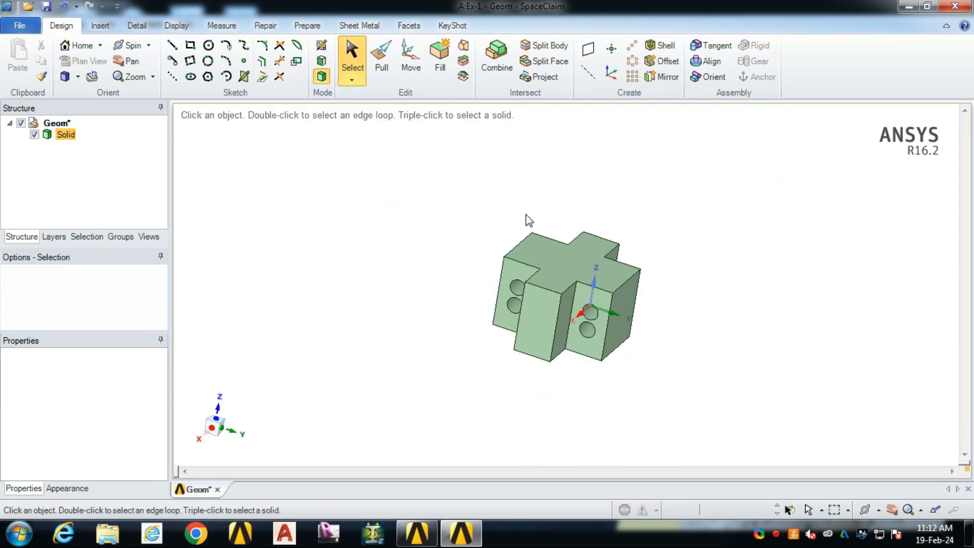
scroll(709, 307, "up", 2)
middle_click_drag(709, 306, 646, 219)
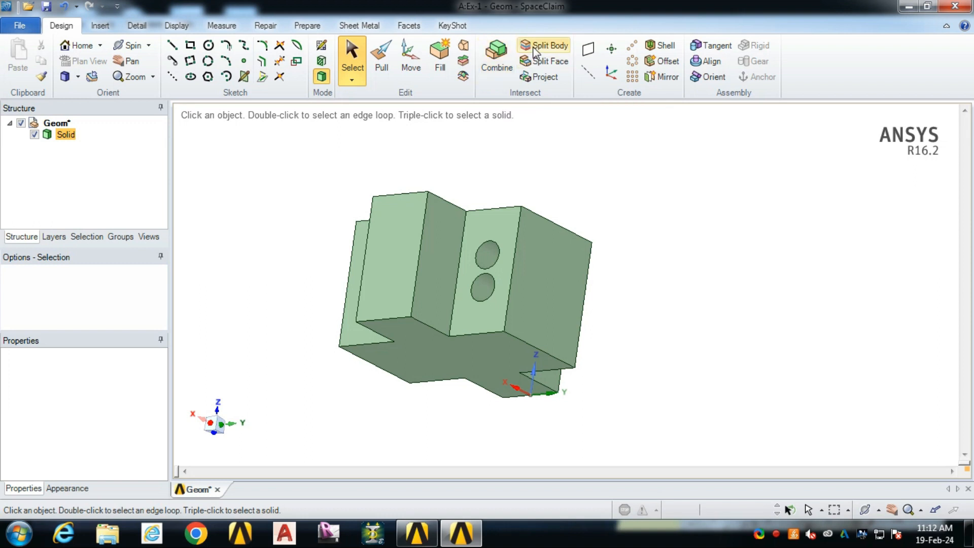
middle_click_drag(731, 312, 789, 239)
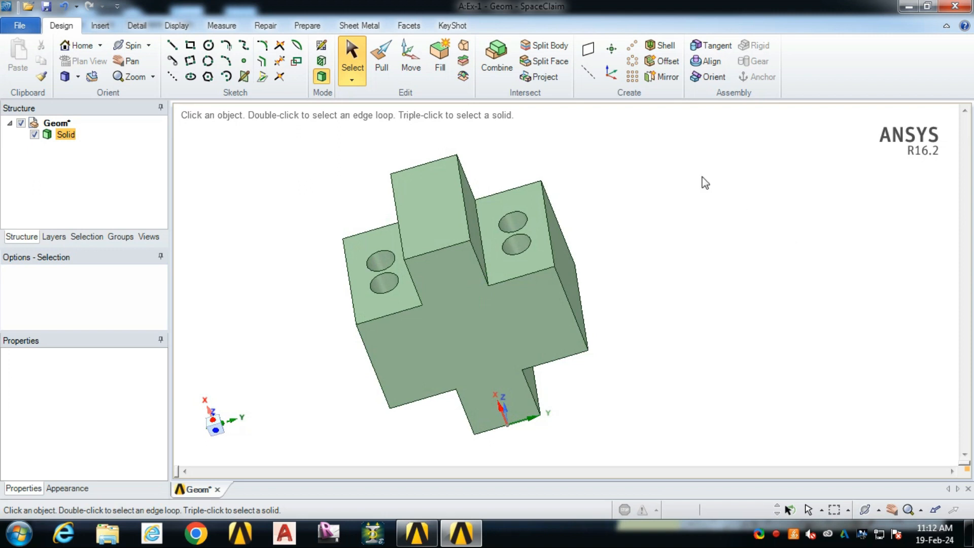
left_click(588, 48)
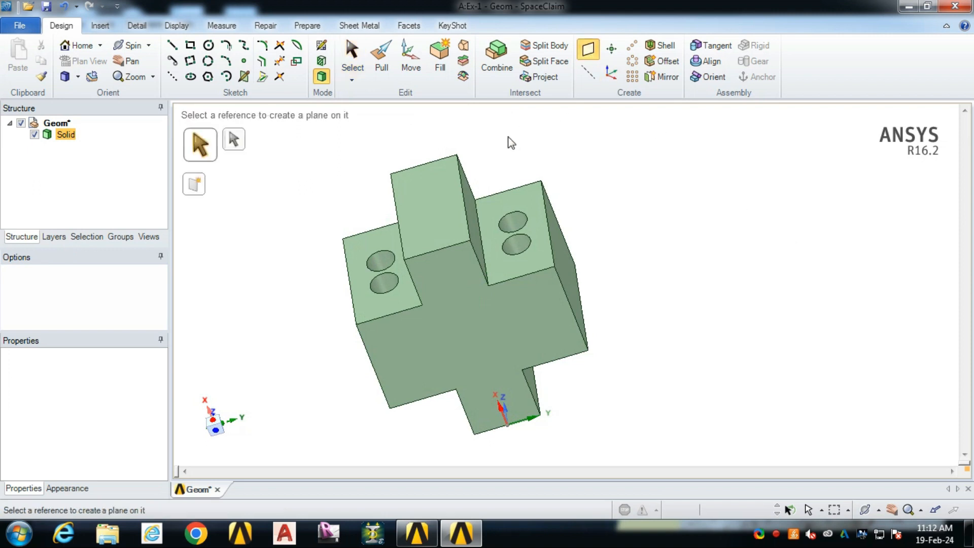
left_click(449, 202)
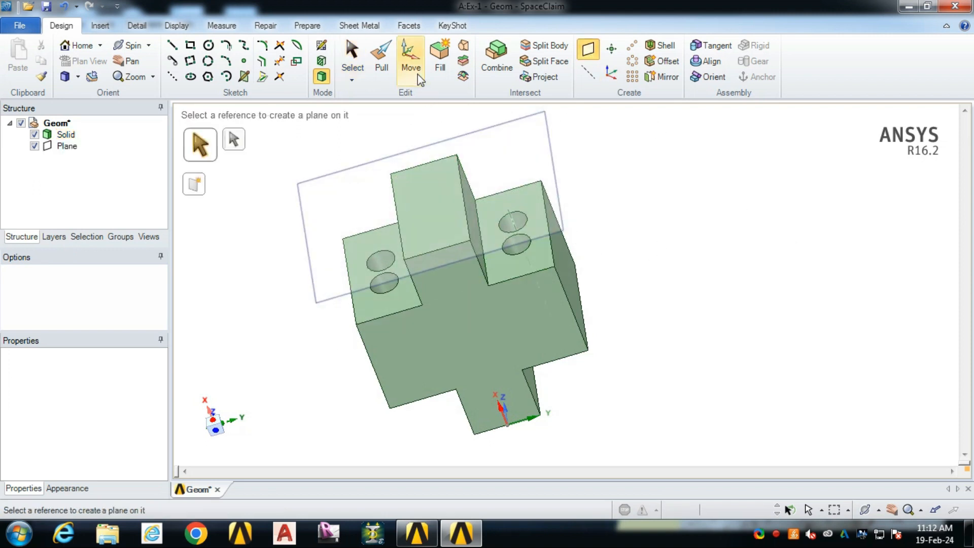
Move the new plane about 17.46 mm along its normal into the cross-shaped solid
left_click(411, 57)
left_click(562, 205)
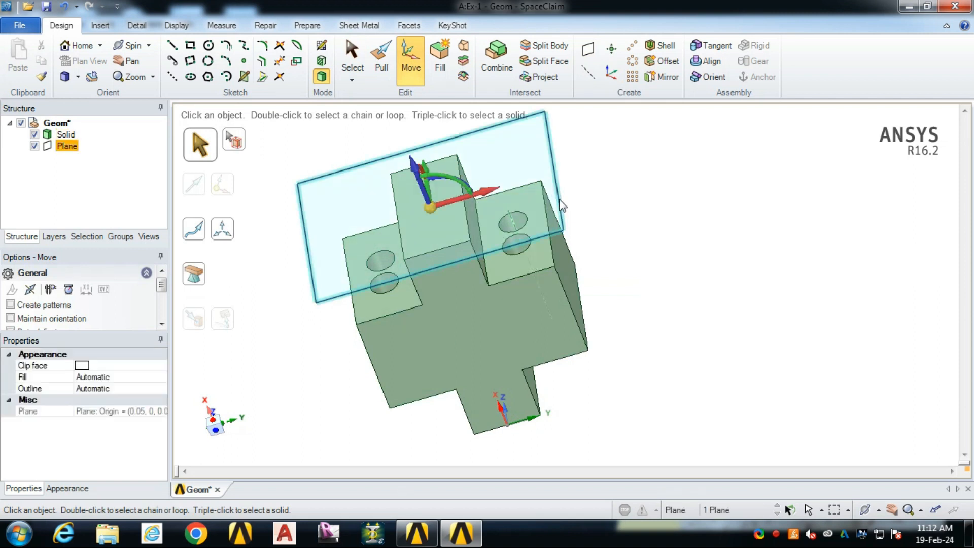
left_click_drag(413, 165, 442, 225)
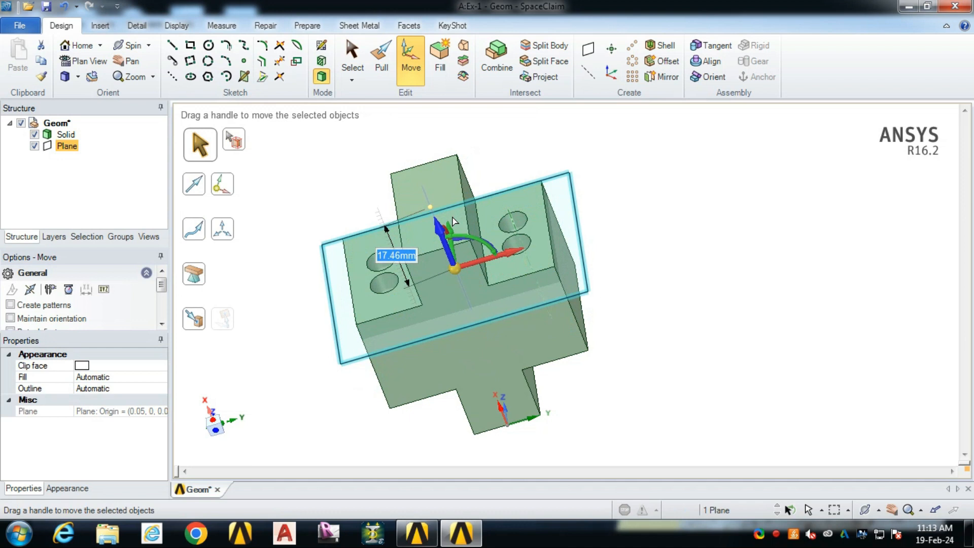
left_click(319, 208)
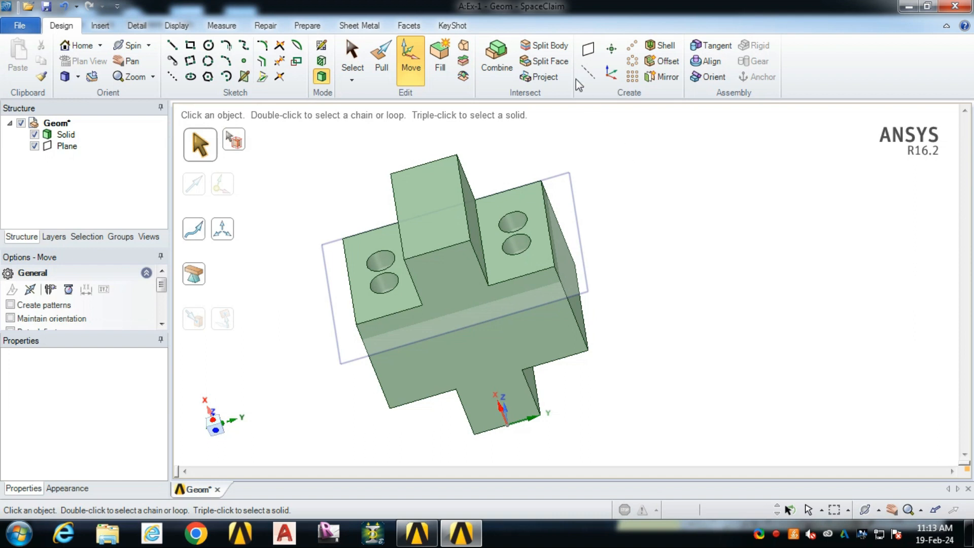
Split the cross-shaped solid with the plane as cutter, keep both pieces and check the resulting bodies
left_click(545, 48)
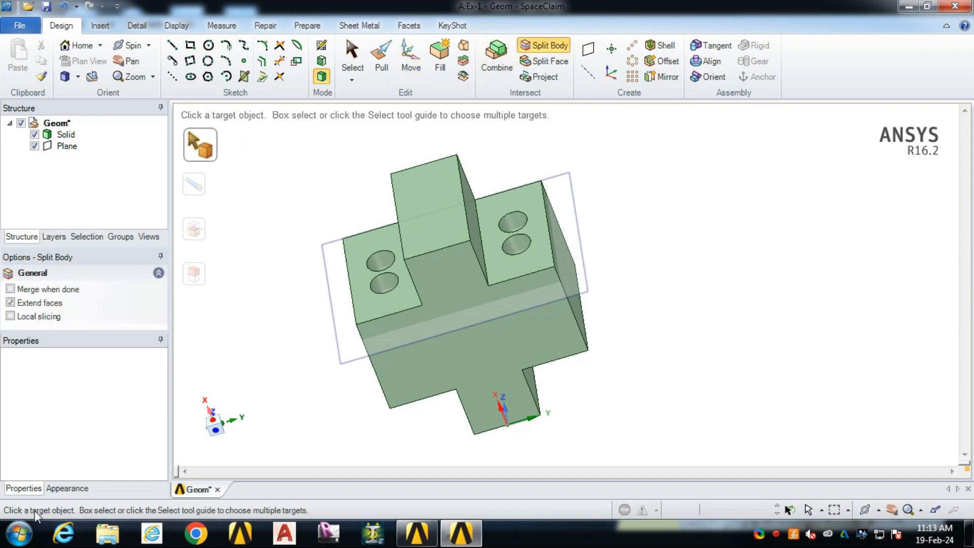
left_click(441, 305)
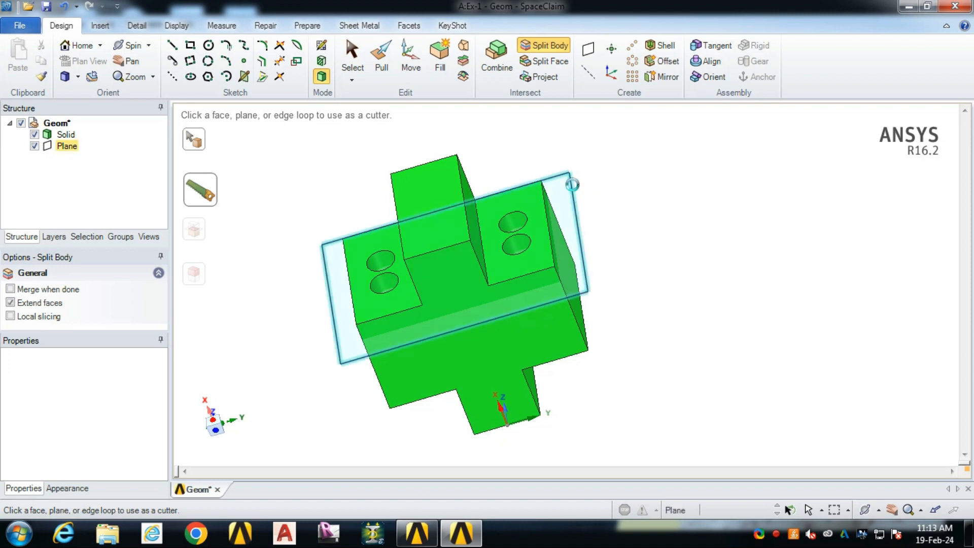
left_click(572, 184)
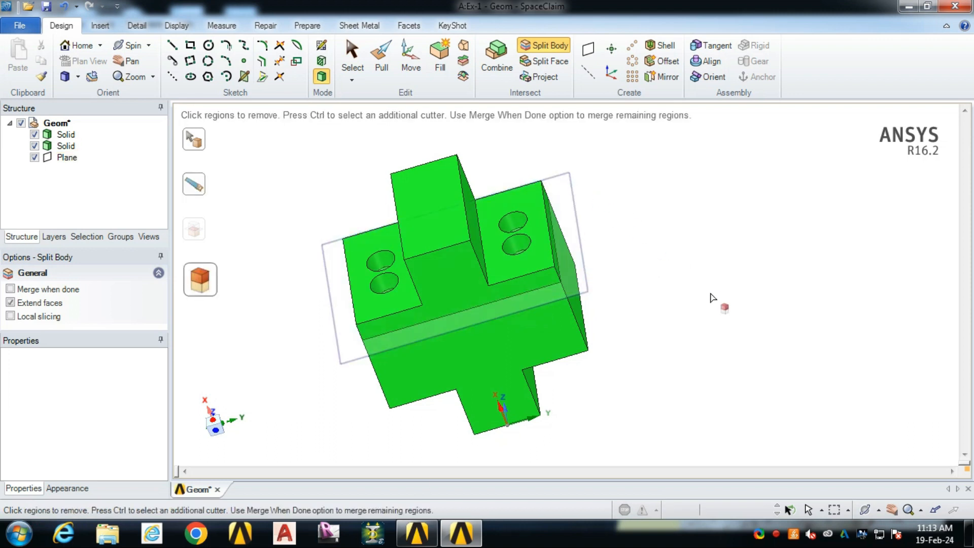
left_click(674, 346)
middle_click_drag(673, 346, 660, 251)
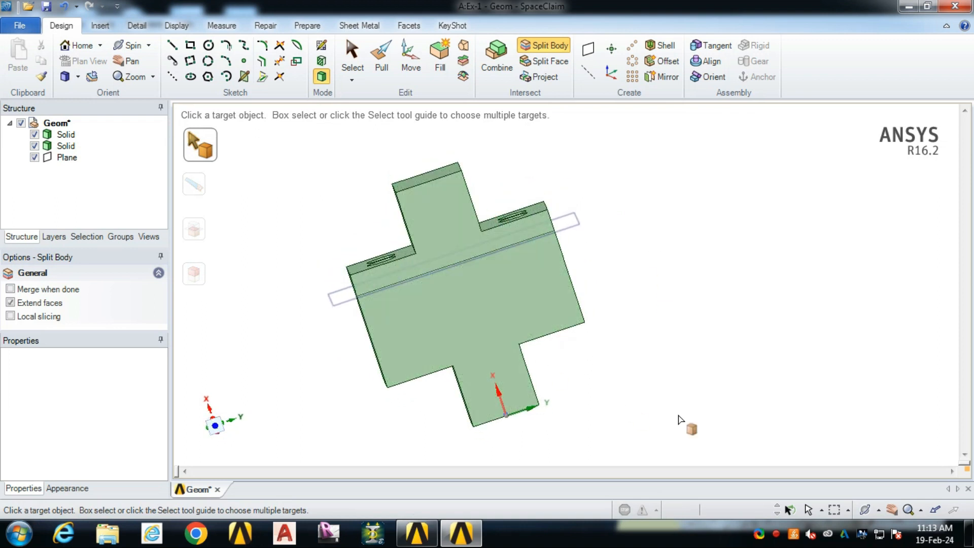
left_click(71, 147)
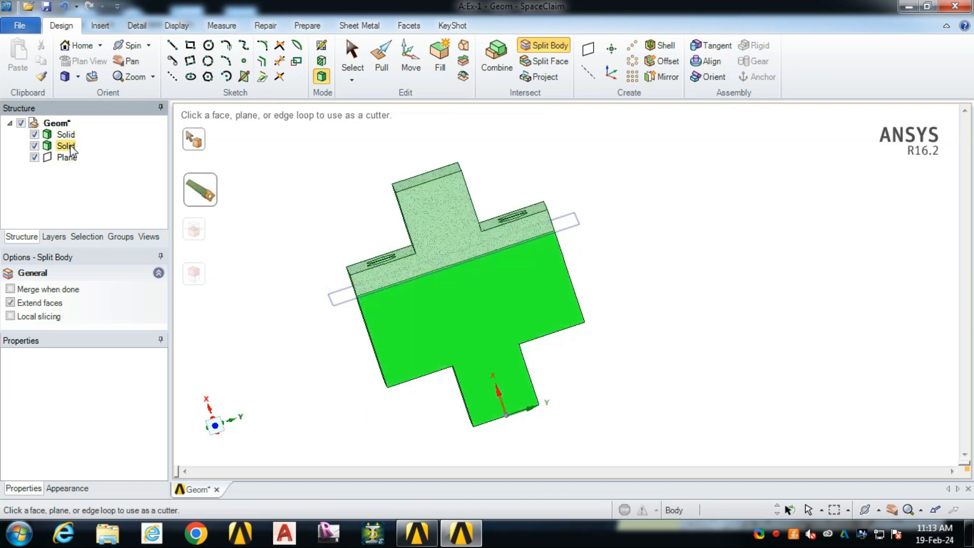
left_click(643, 305)
middle_click_drag(646, 305, 681, 348)
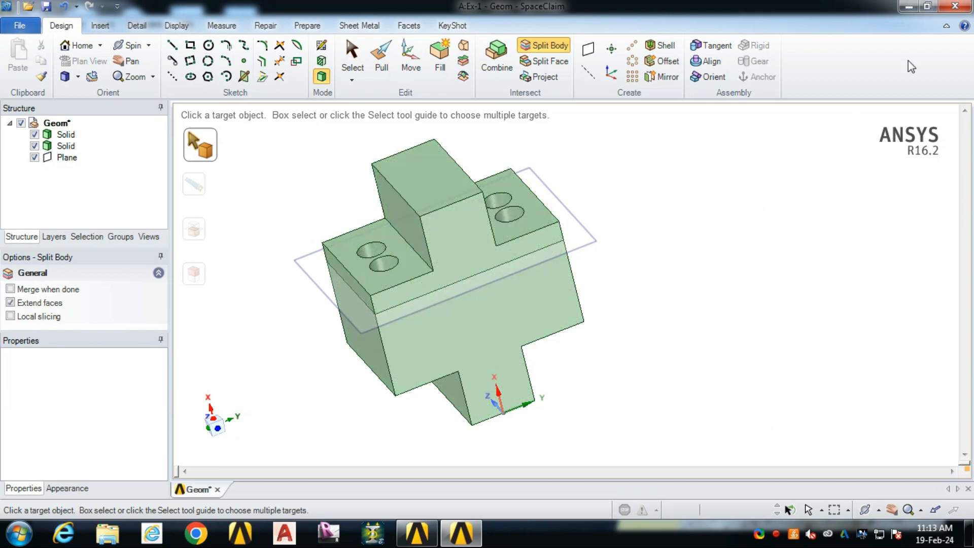
Close SpaceClaim to return to Workbench, add a Mesh component system and link the Ex-1 geometry to its Geometry cell
left_click(956, 7)
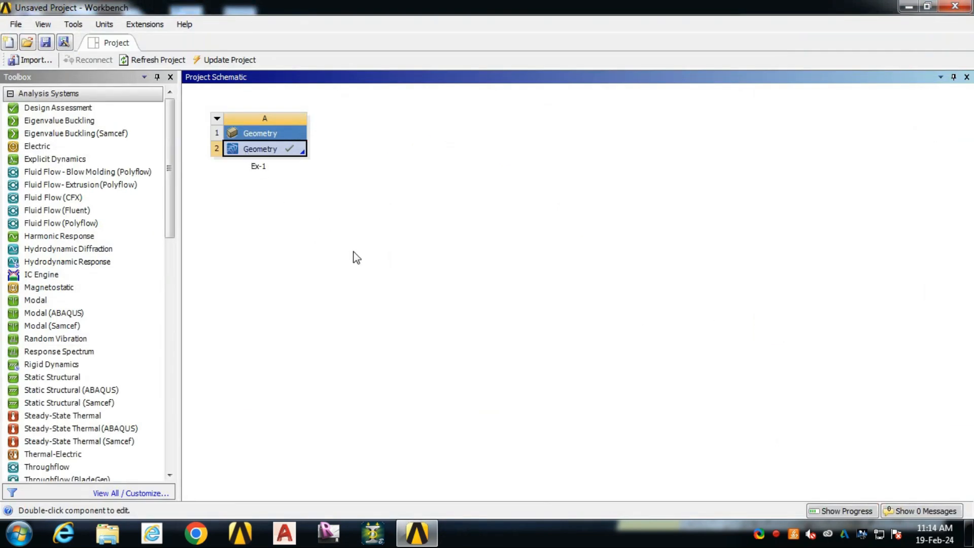
right_click(350, 232)
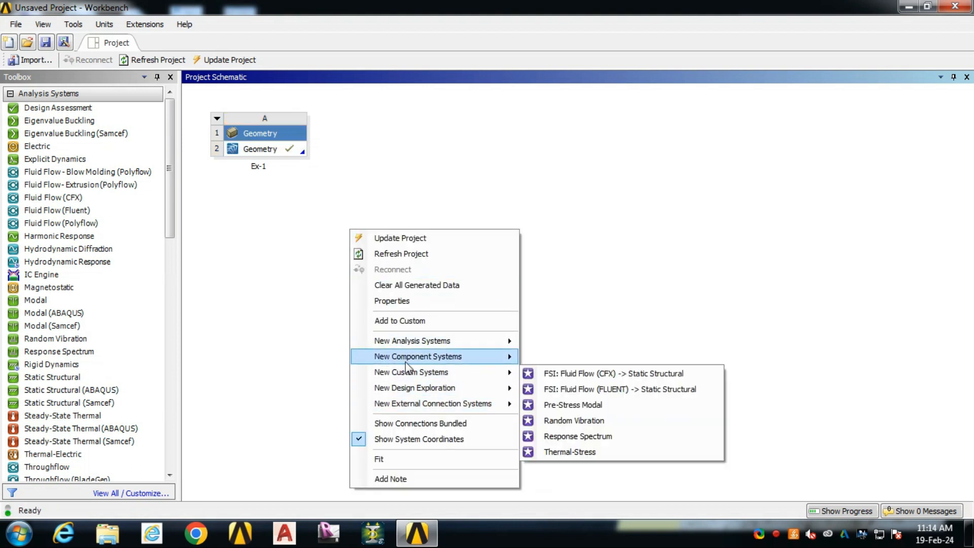
mouse_move(406, 360)
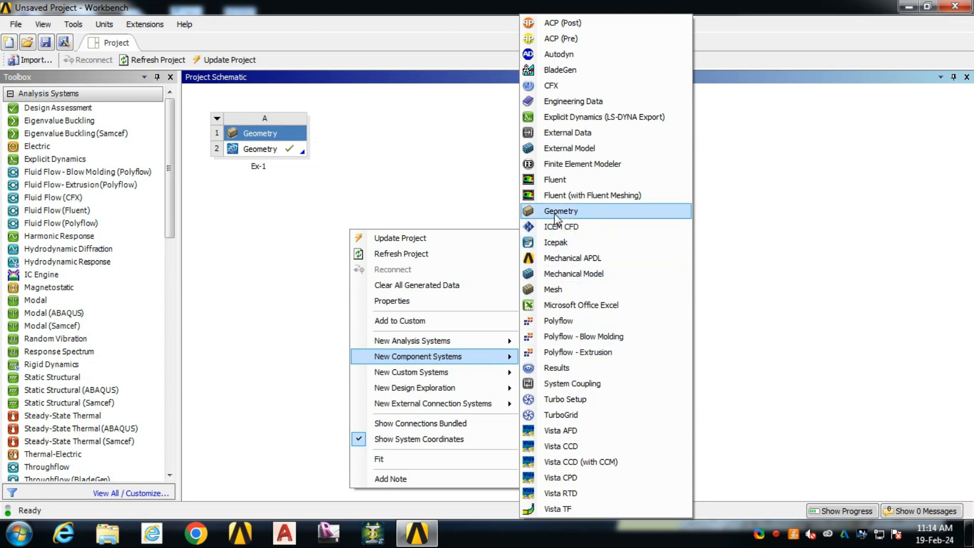
left_click(559, 290)
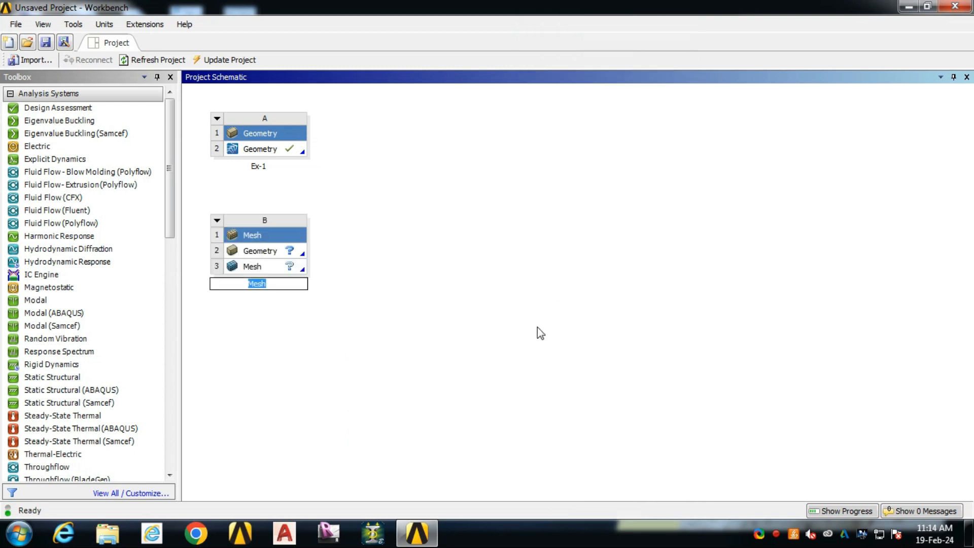
left_click(524, 332)
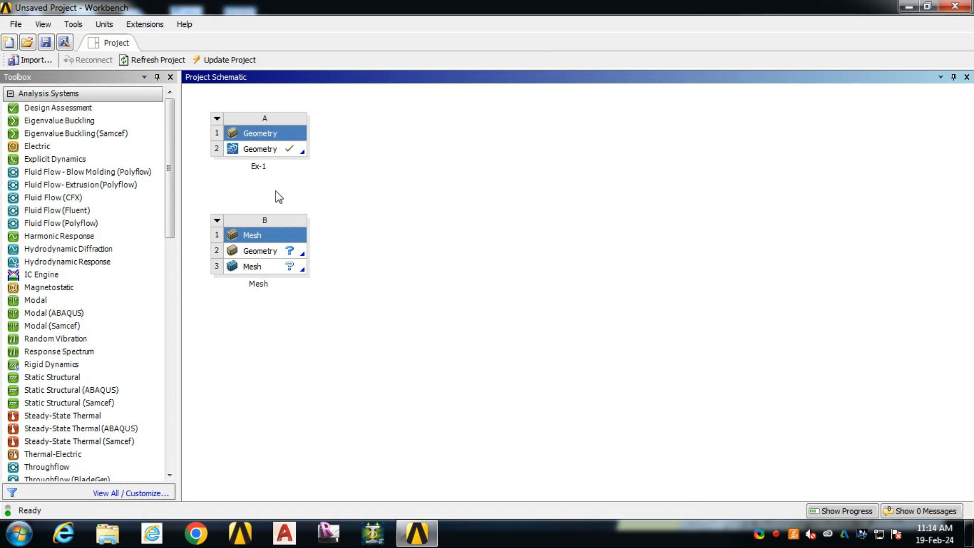
left_click_drag(265, 154, 267, 253)
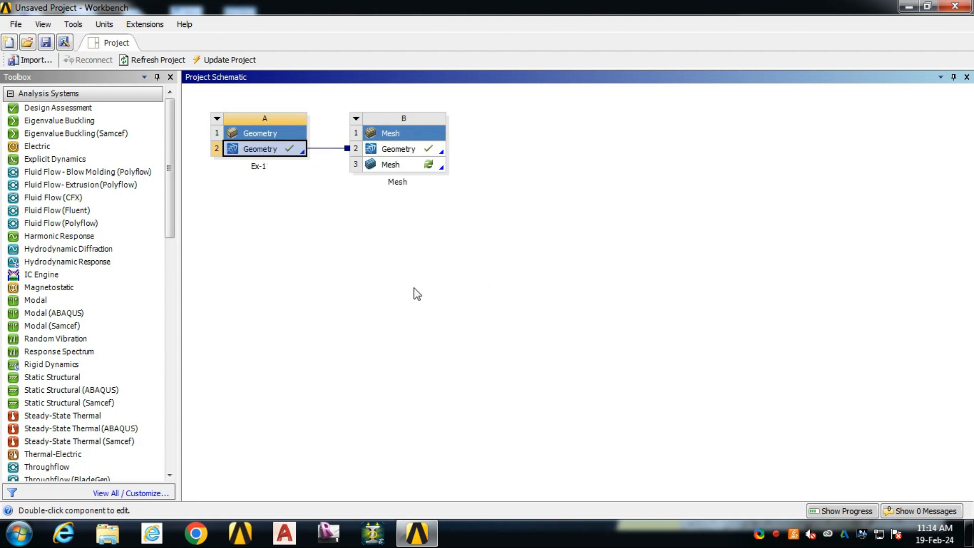
Open the linked Mesh system in ANSYS Meshing and expand the geometry down to the bodies of the Geom part
double_click(400, 169)
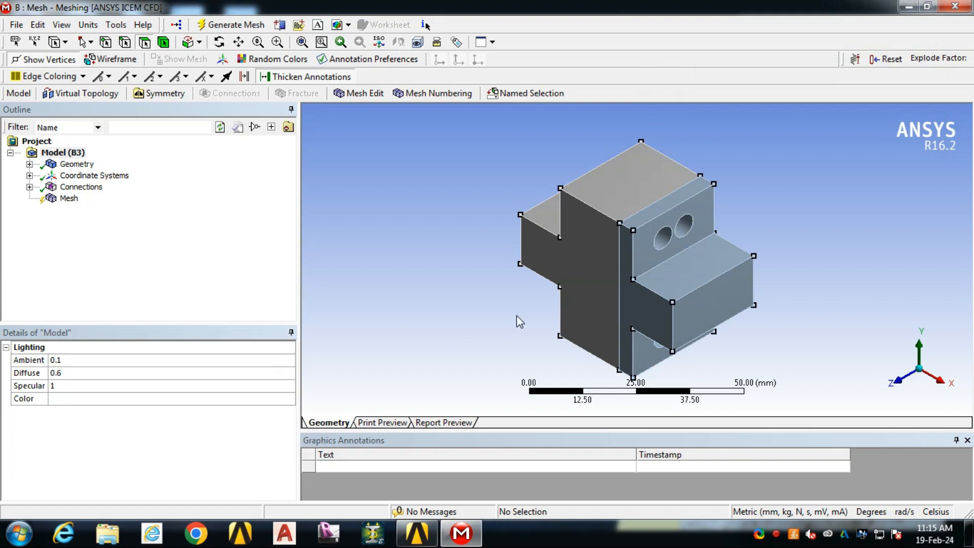
left_click_drag(513, 290, 451, 227)
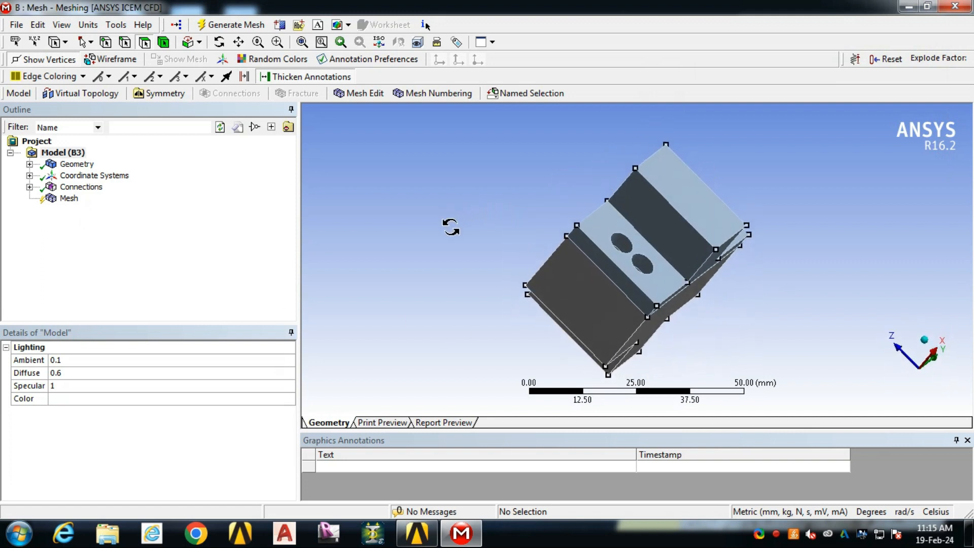
left_click(29, 164)
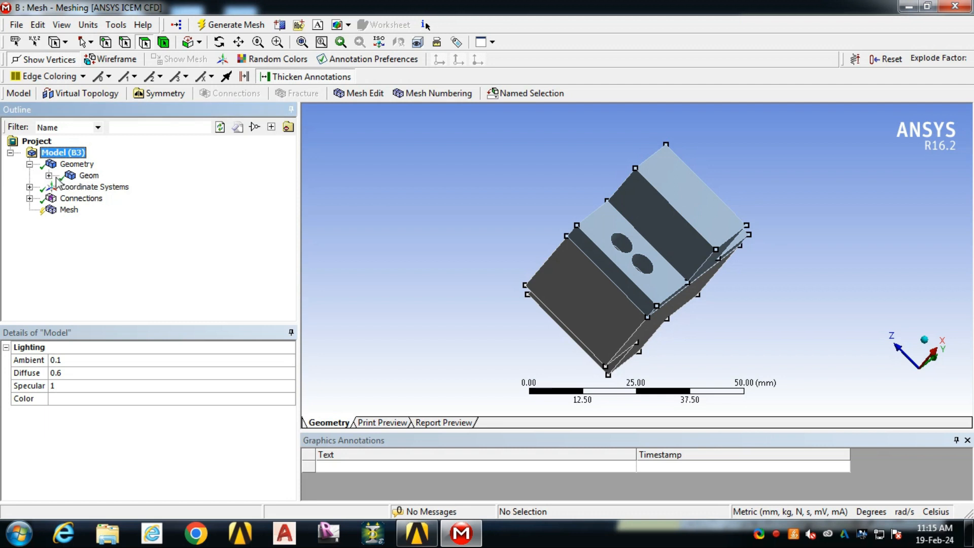
left_click(49, 176)
Highlight the two solids under Geom alternately to identify which piece of the split model each one represents
left_click(105, 186)
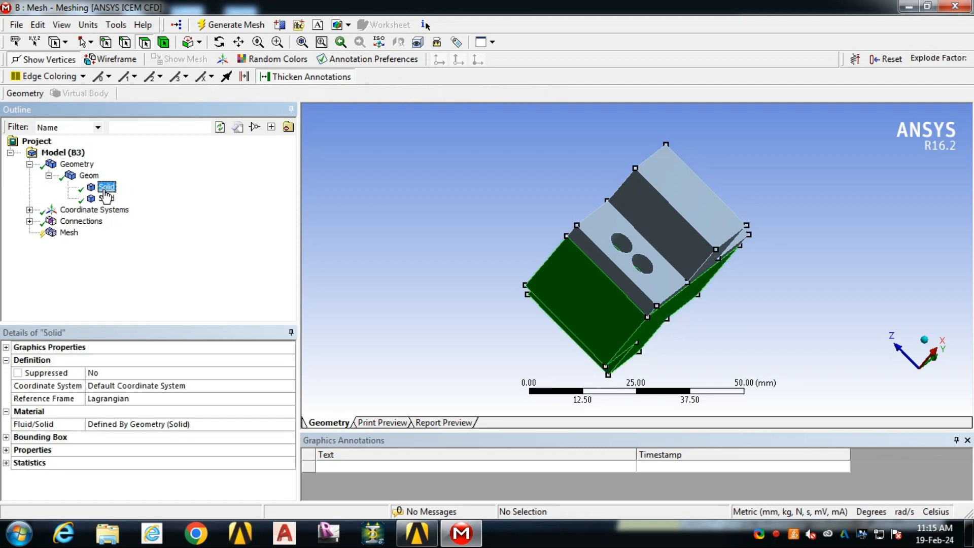
left_click(107, 199)
middle_click_drag(401, 267, 377, 270)
left_click(105, 188)
left_click(107, 199)
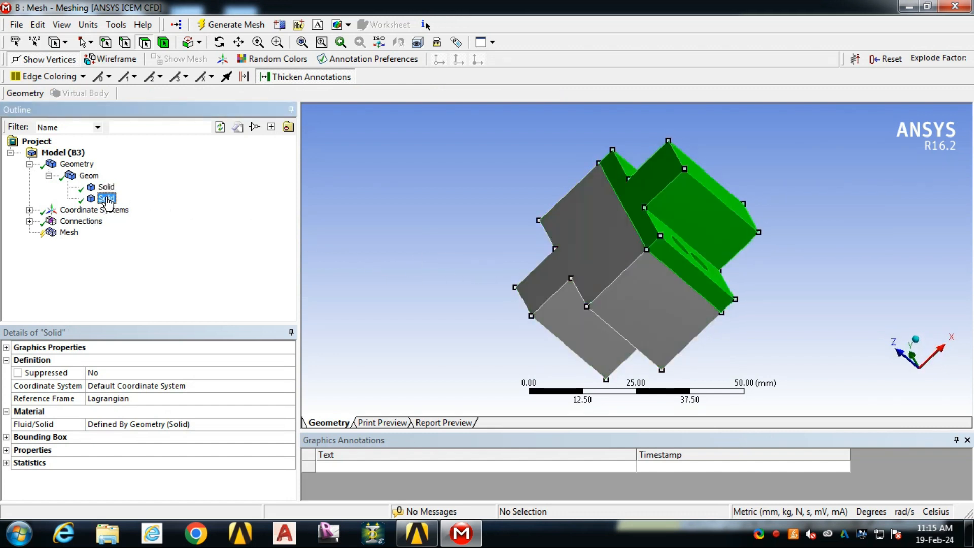
left_click(106, 187)
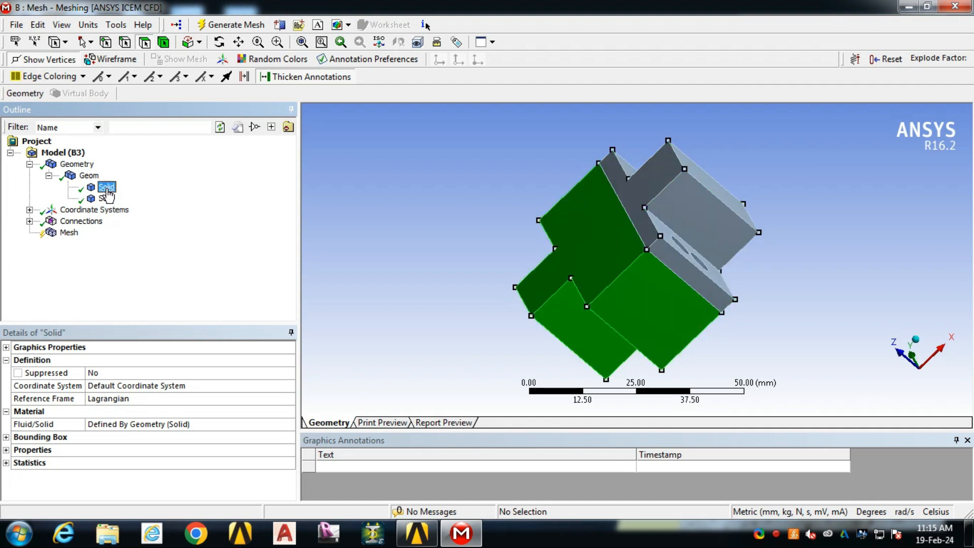
middle_click_drag(437, 292, 360, 184)
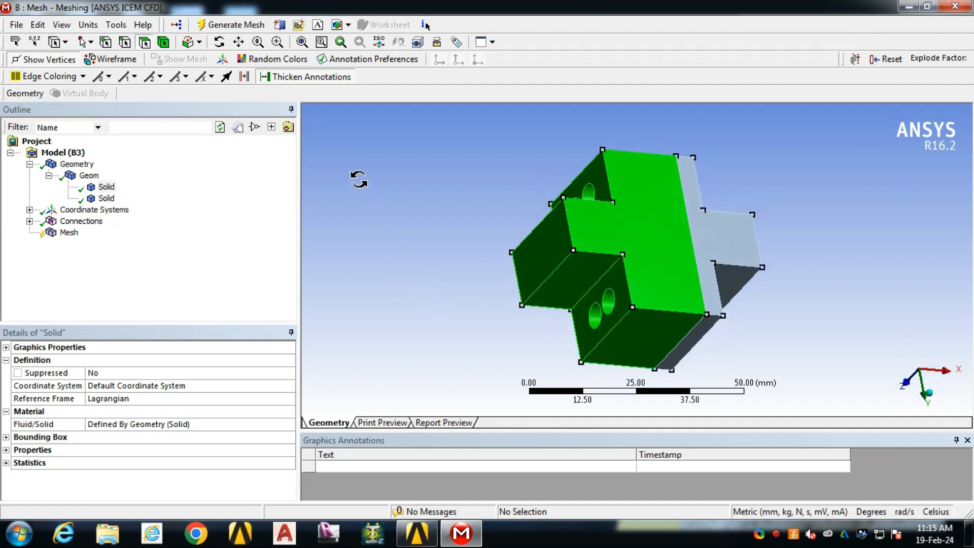
Hide the first solid under Geom, the larger piece of the split, and examine the other body
left_click(71, 234)
left_click(104, 188)
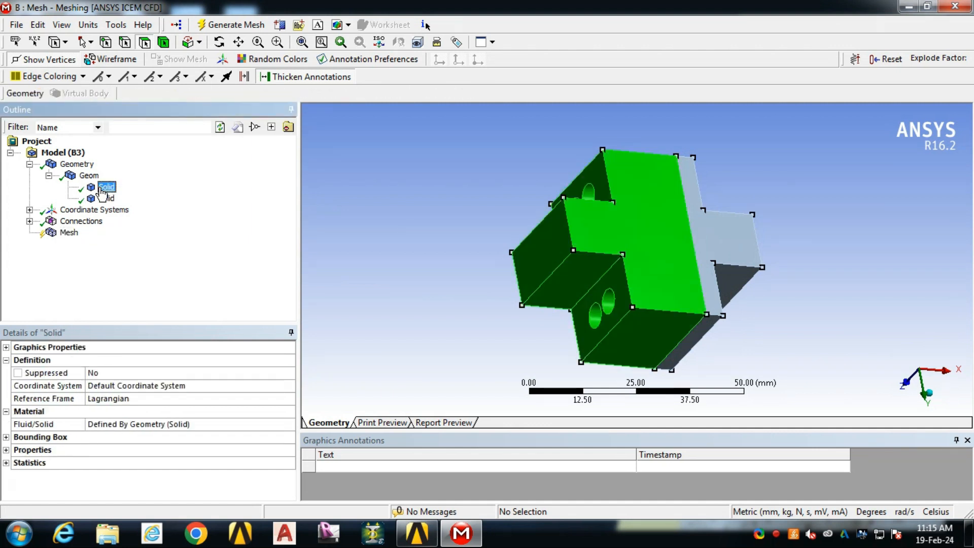
right_click(101, 189)
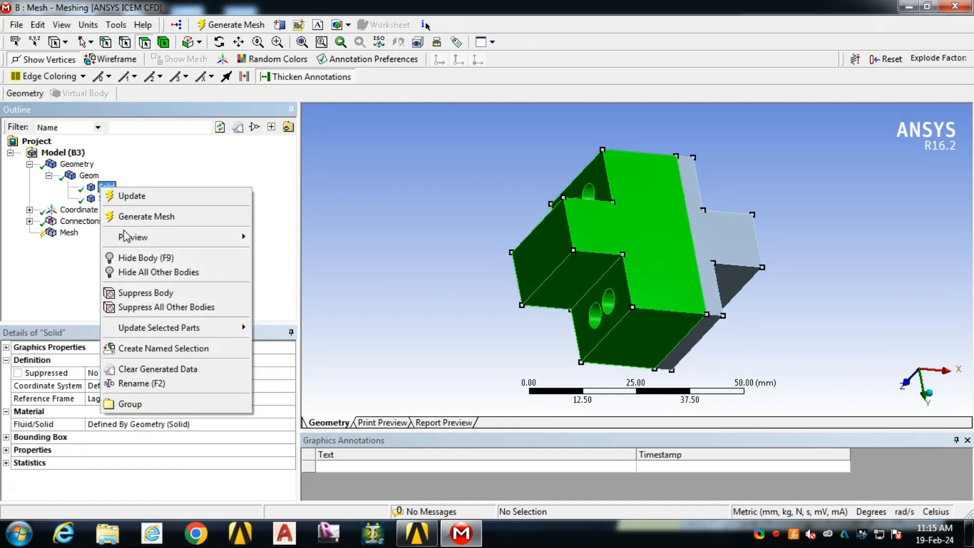
left_click(127, 259)
middle_click_drag(526, 298, 414, 222)
middle_click_drag(659, 309, 683, 199)
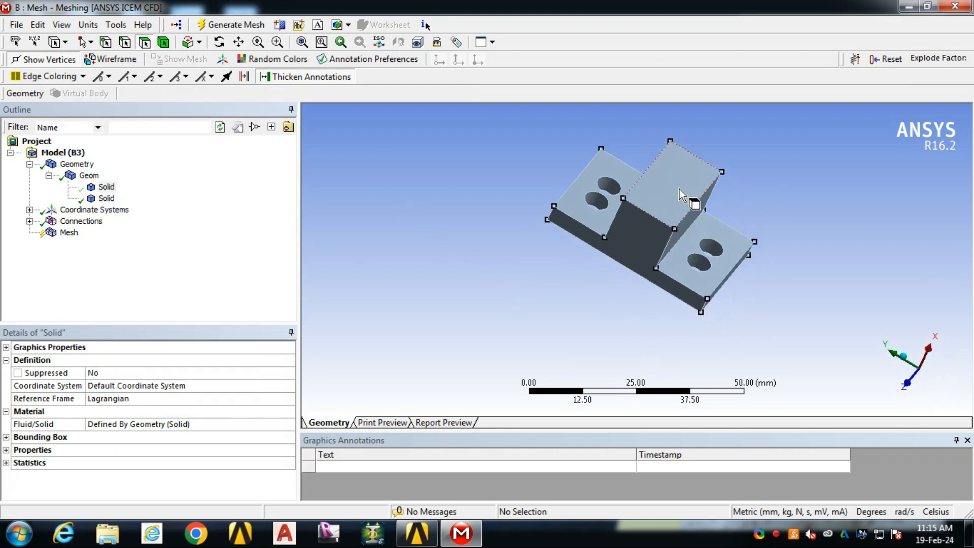
Generate the mesh with the default Mechanical settings and inspect it on the visible body
left_click(70, 234)
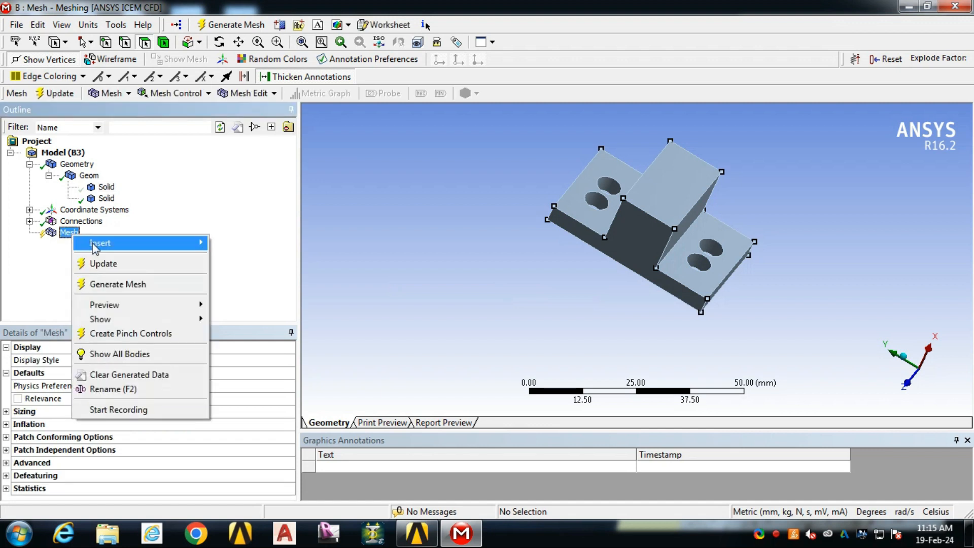
left_click(113, 285)
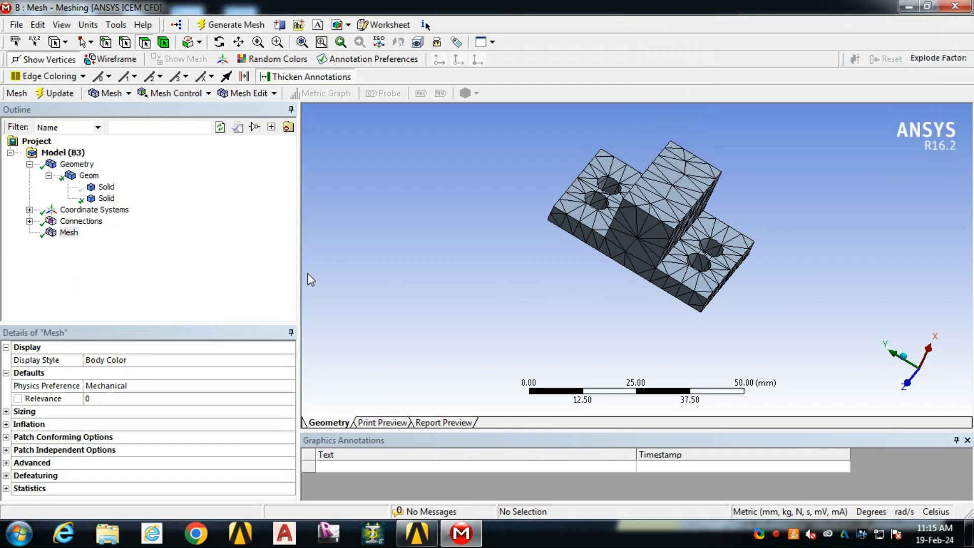
middle_click_drag(417, 217, 402, 185)
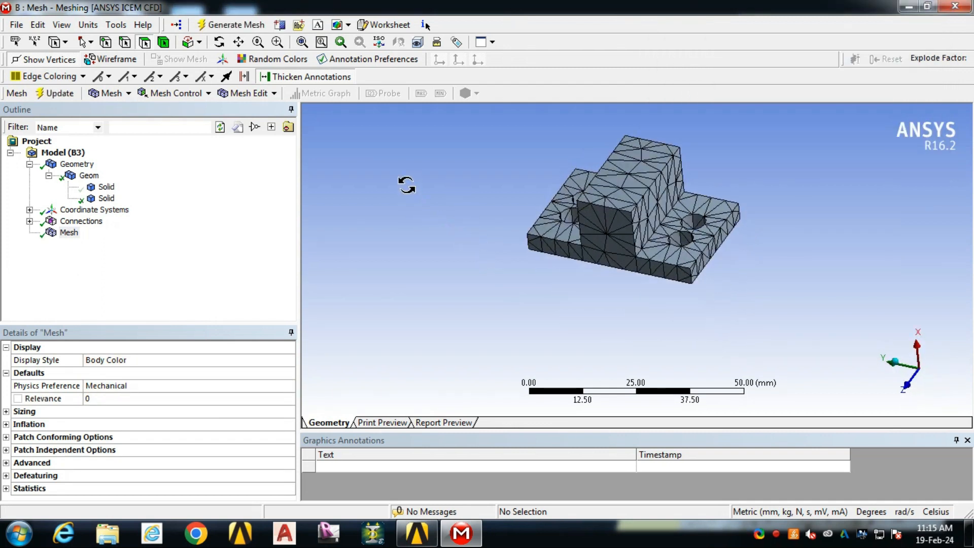